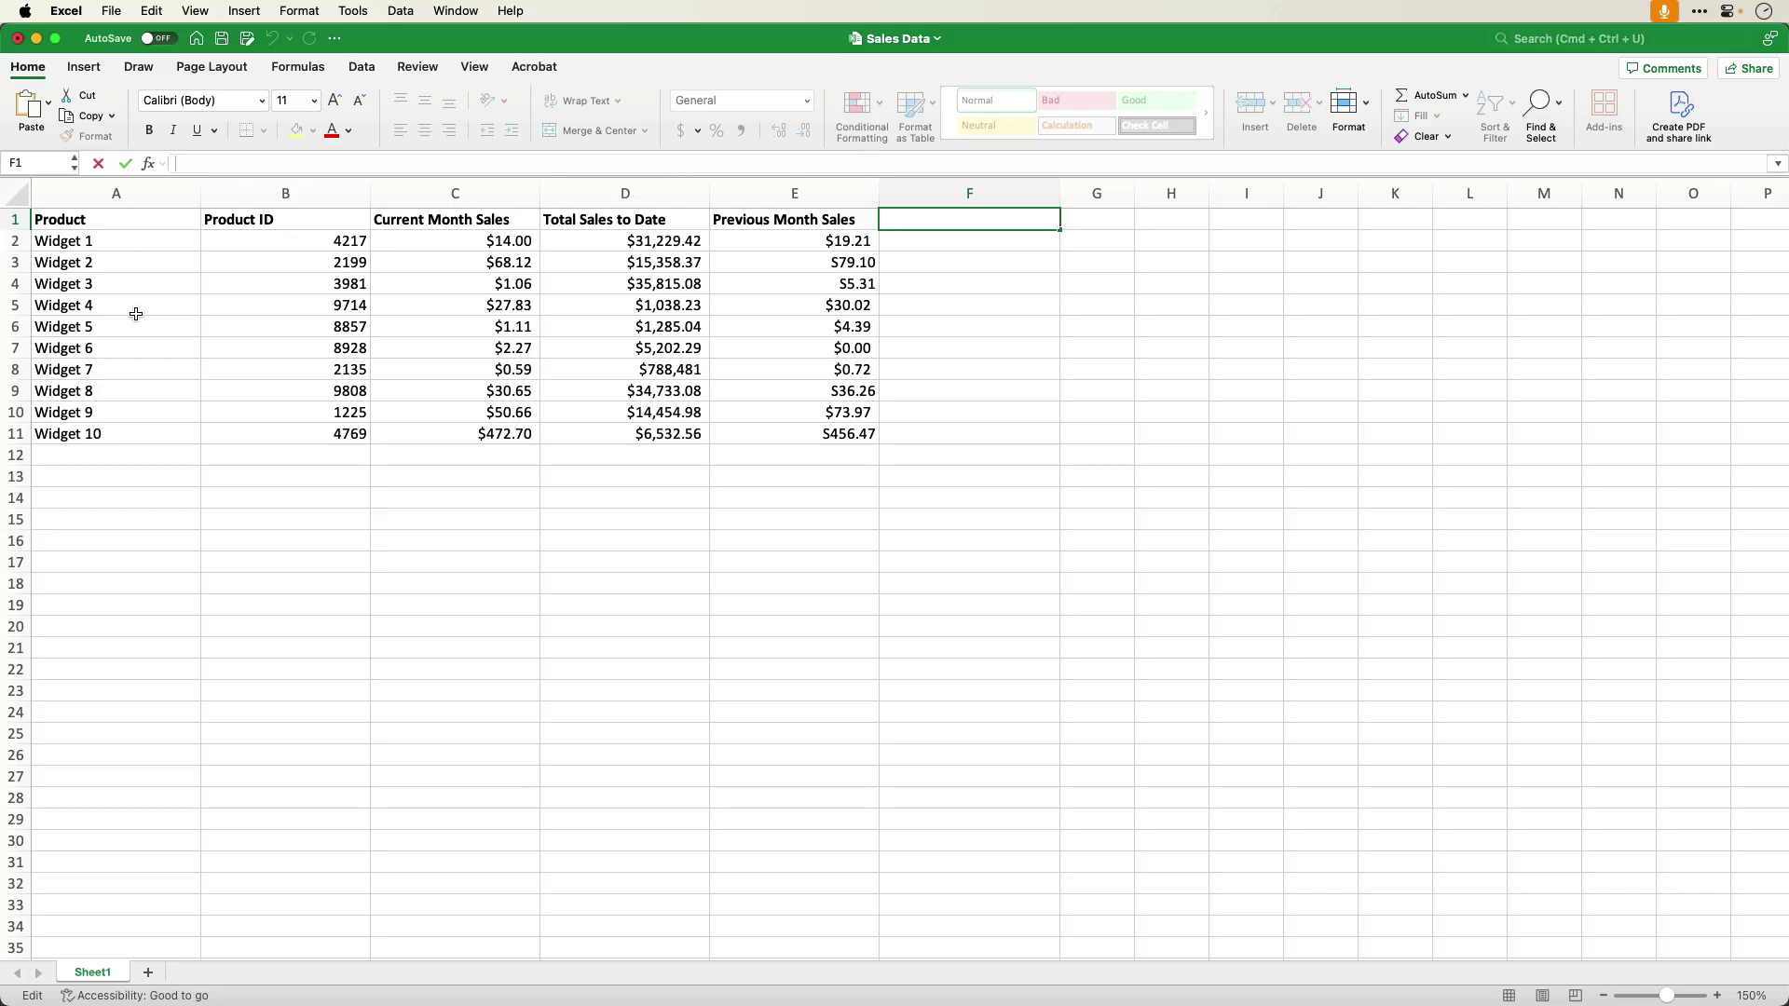
# - Select cells A1 through E11 of the Widget sales table in Excel and copy them
pyautogui.click(140, 223)
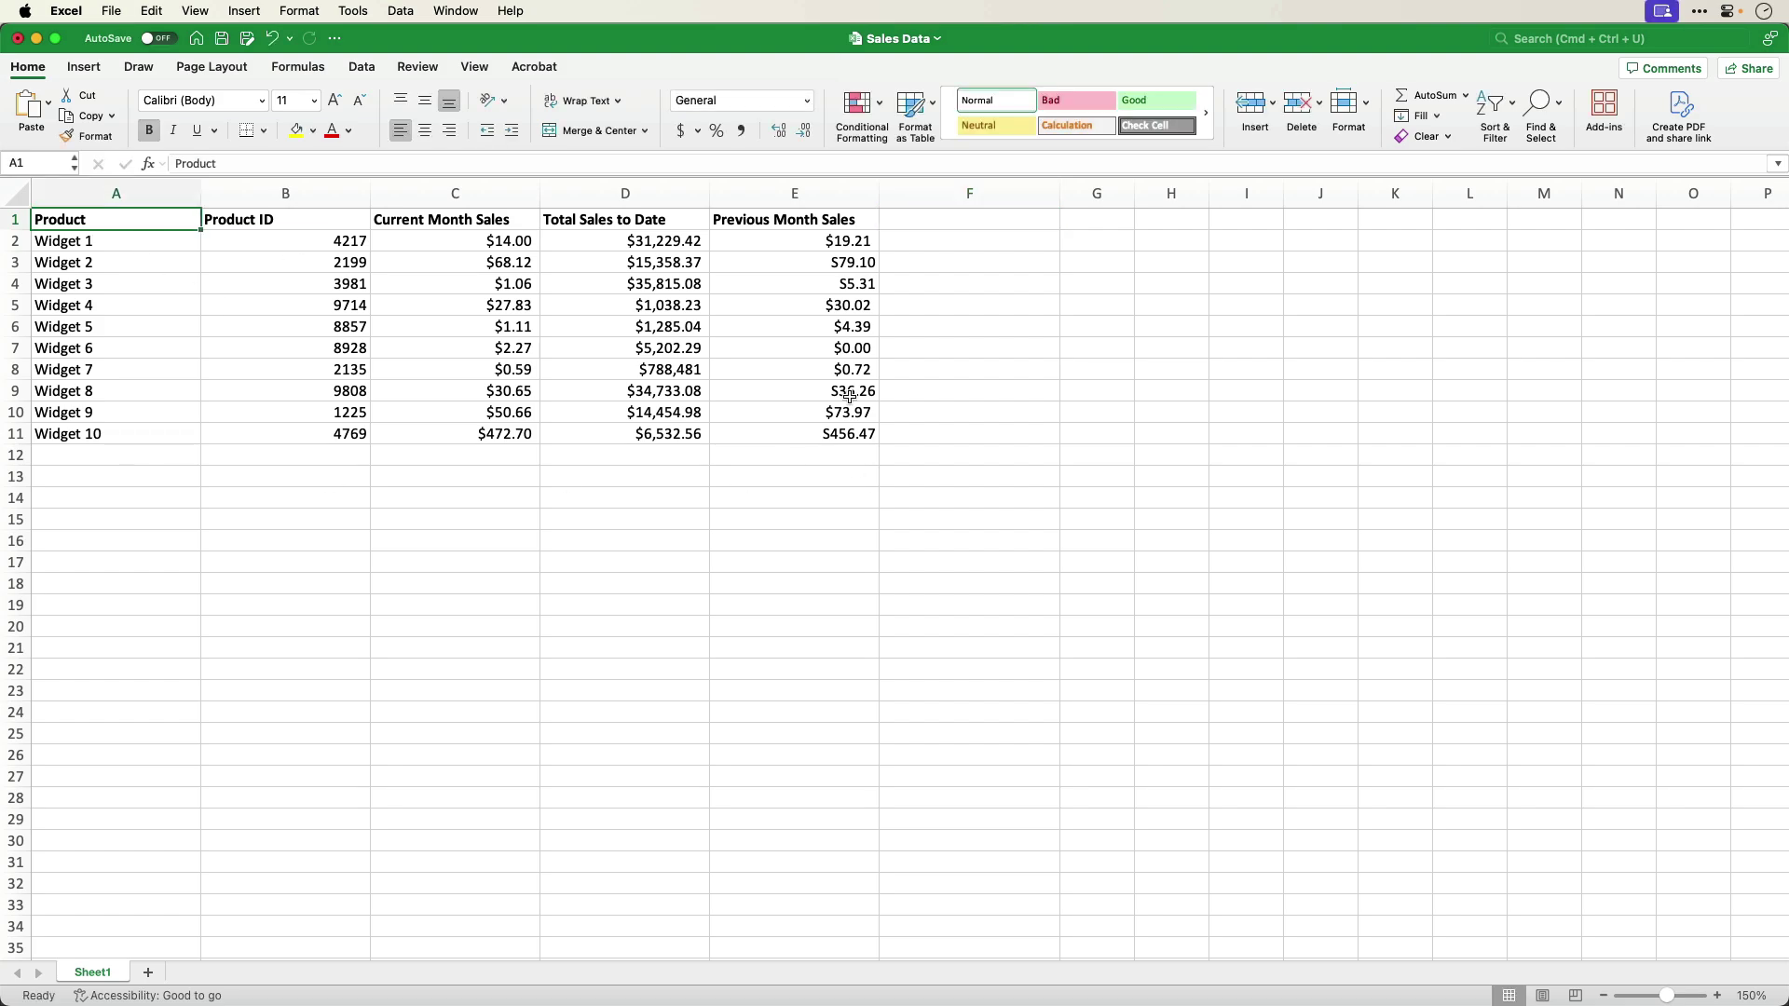
pyautogui.keyDown('shift'); pyautogui.click(829, 429); pyautogui.keyUp('shift')
pyautogui.click(151, 11)
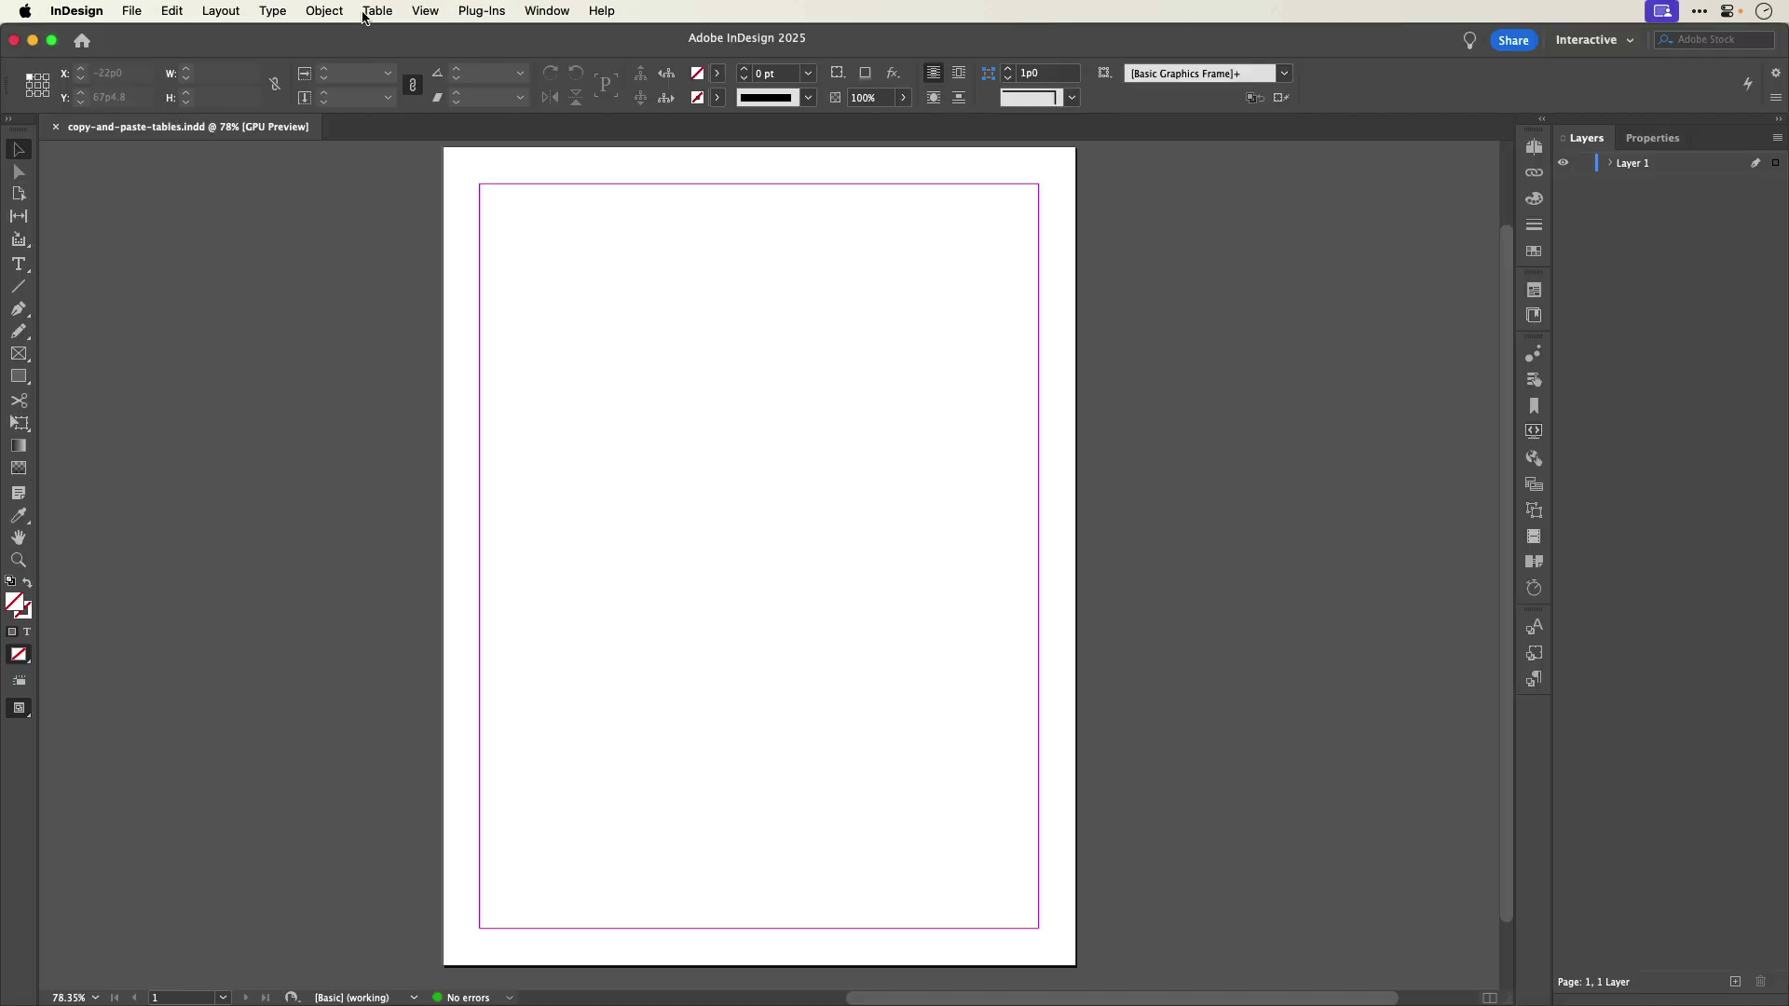
pyautogui.click(376, 11)
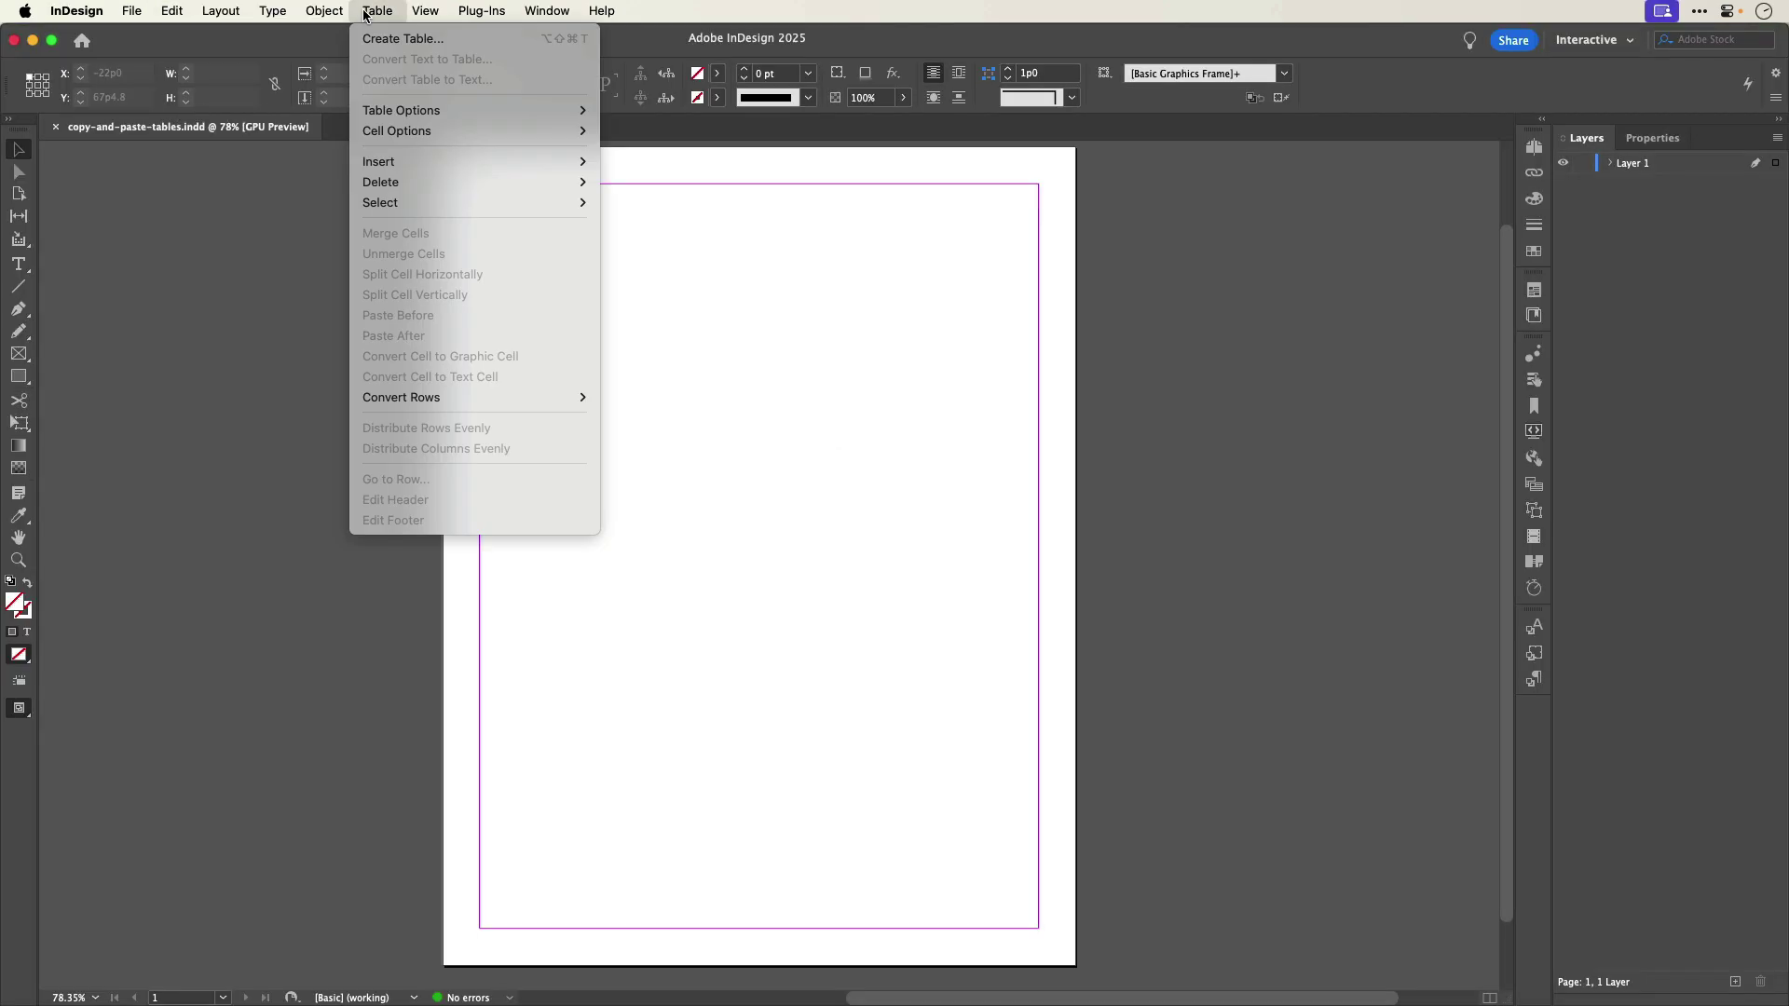
# - Create an empty 11-row, 5-column table and draw its frame across the top of the page
pyautogui.click(374, 39)
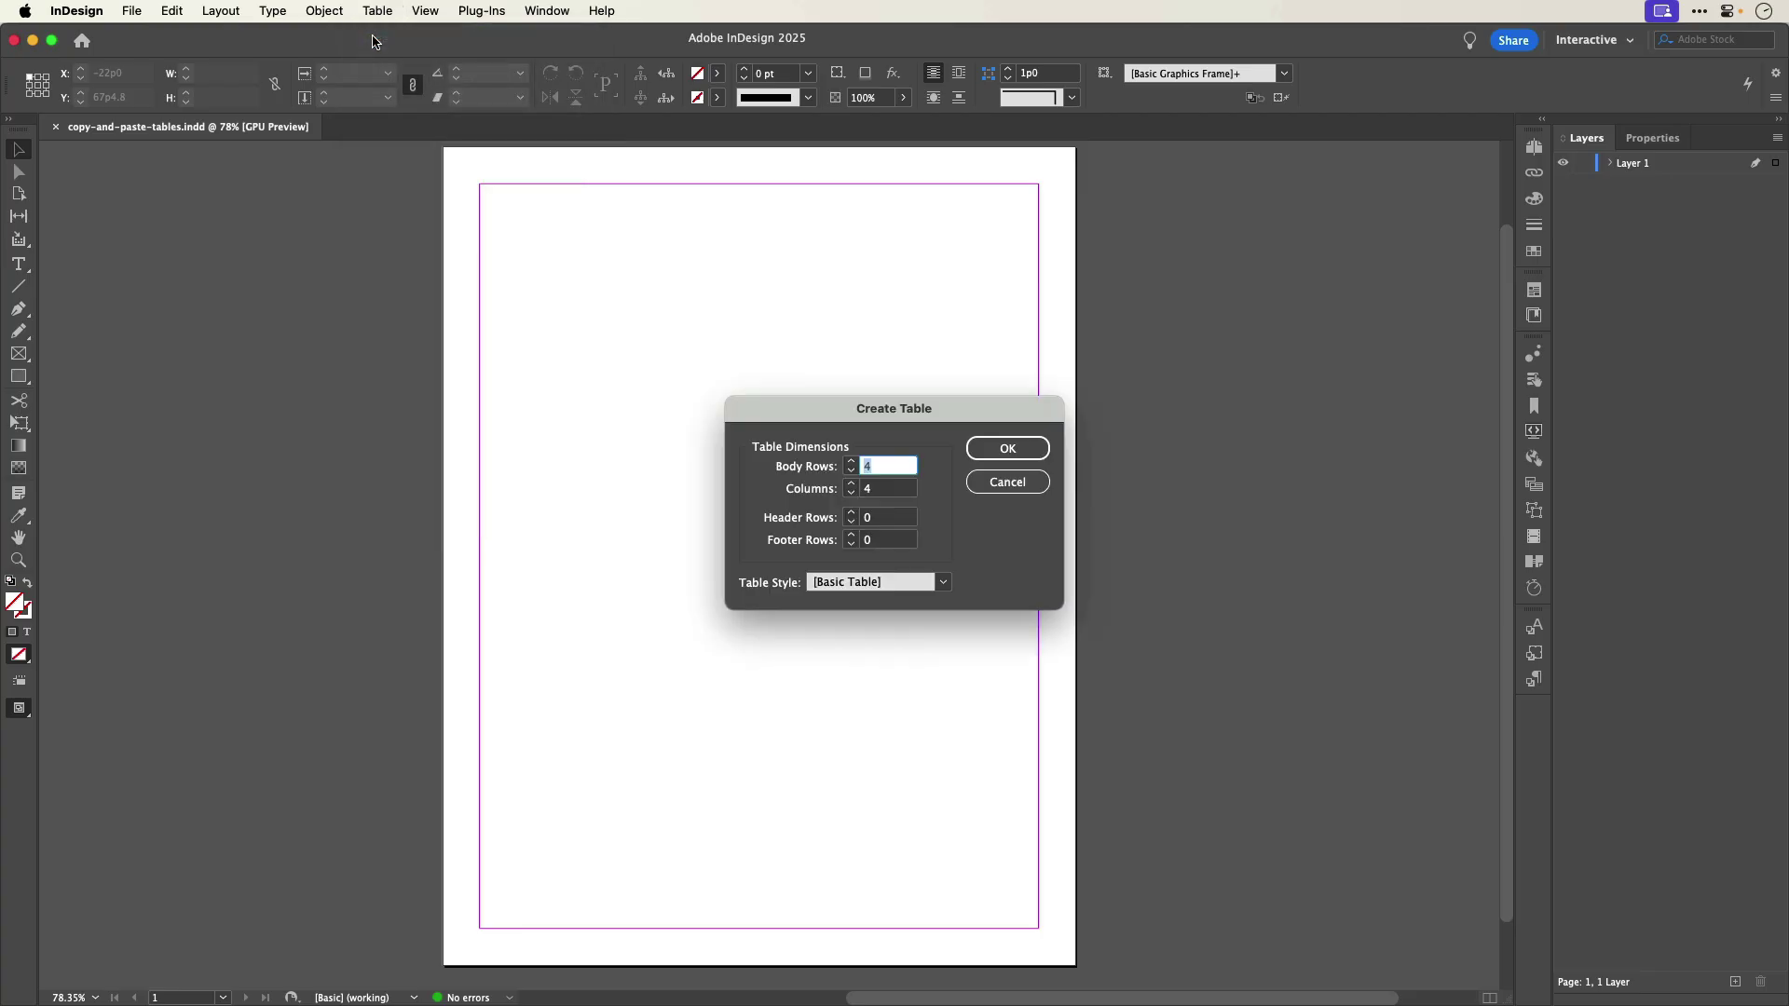
pyautogui.write('11')
pyautogui.press('Tab')
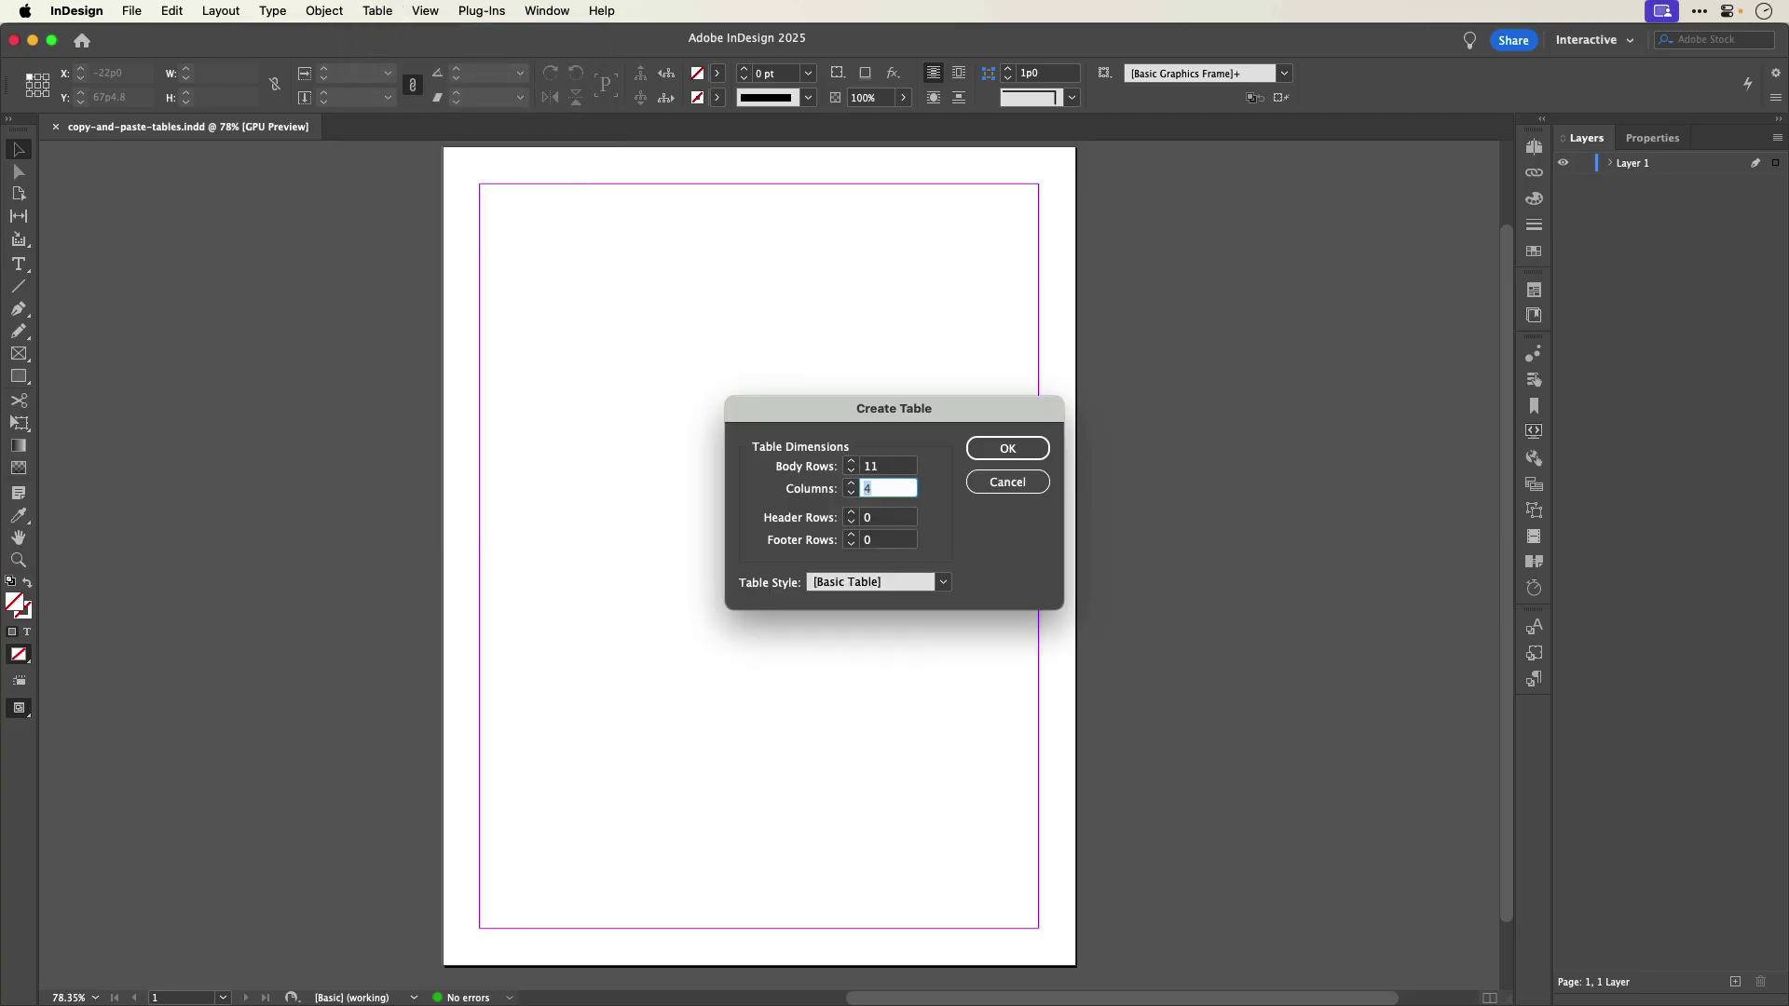
pyautogui.write('5')
pyautogui.click(983, 453)
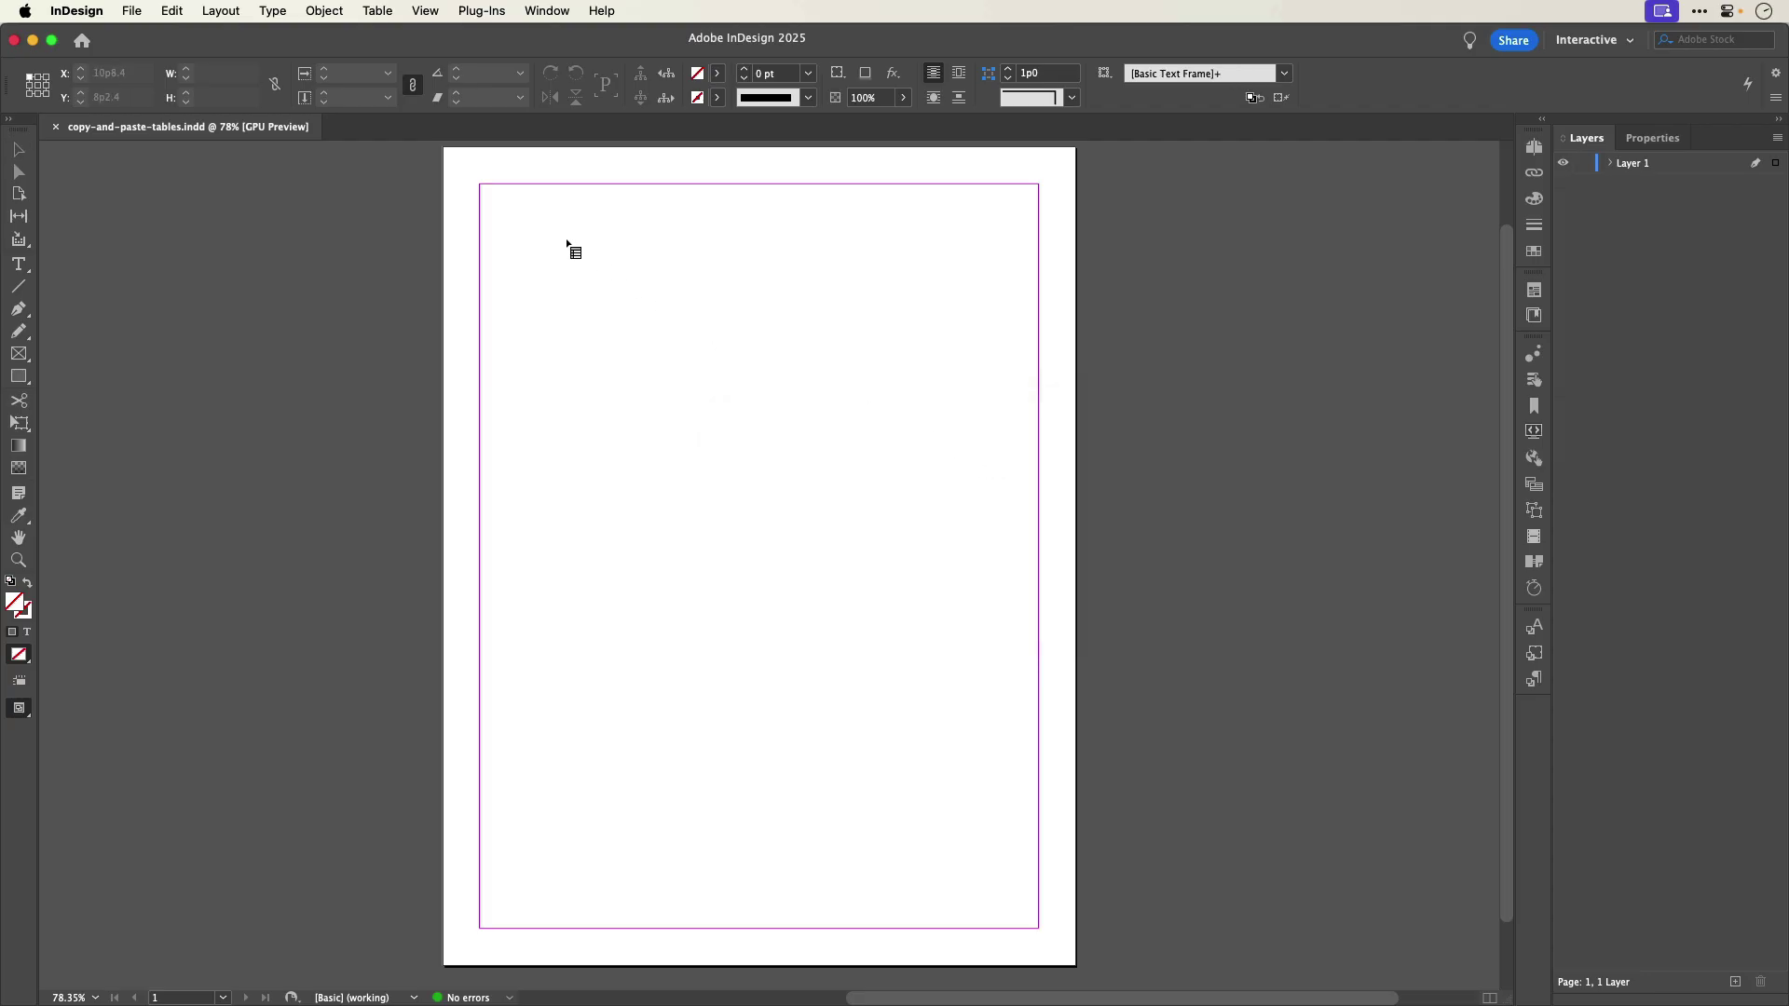
pyautogui.moveTo(480, 186); pyautogui.dragTo(1042, 564)
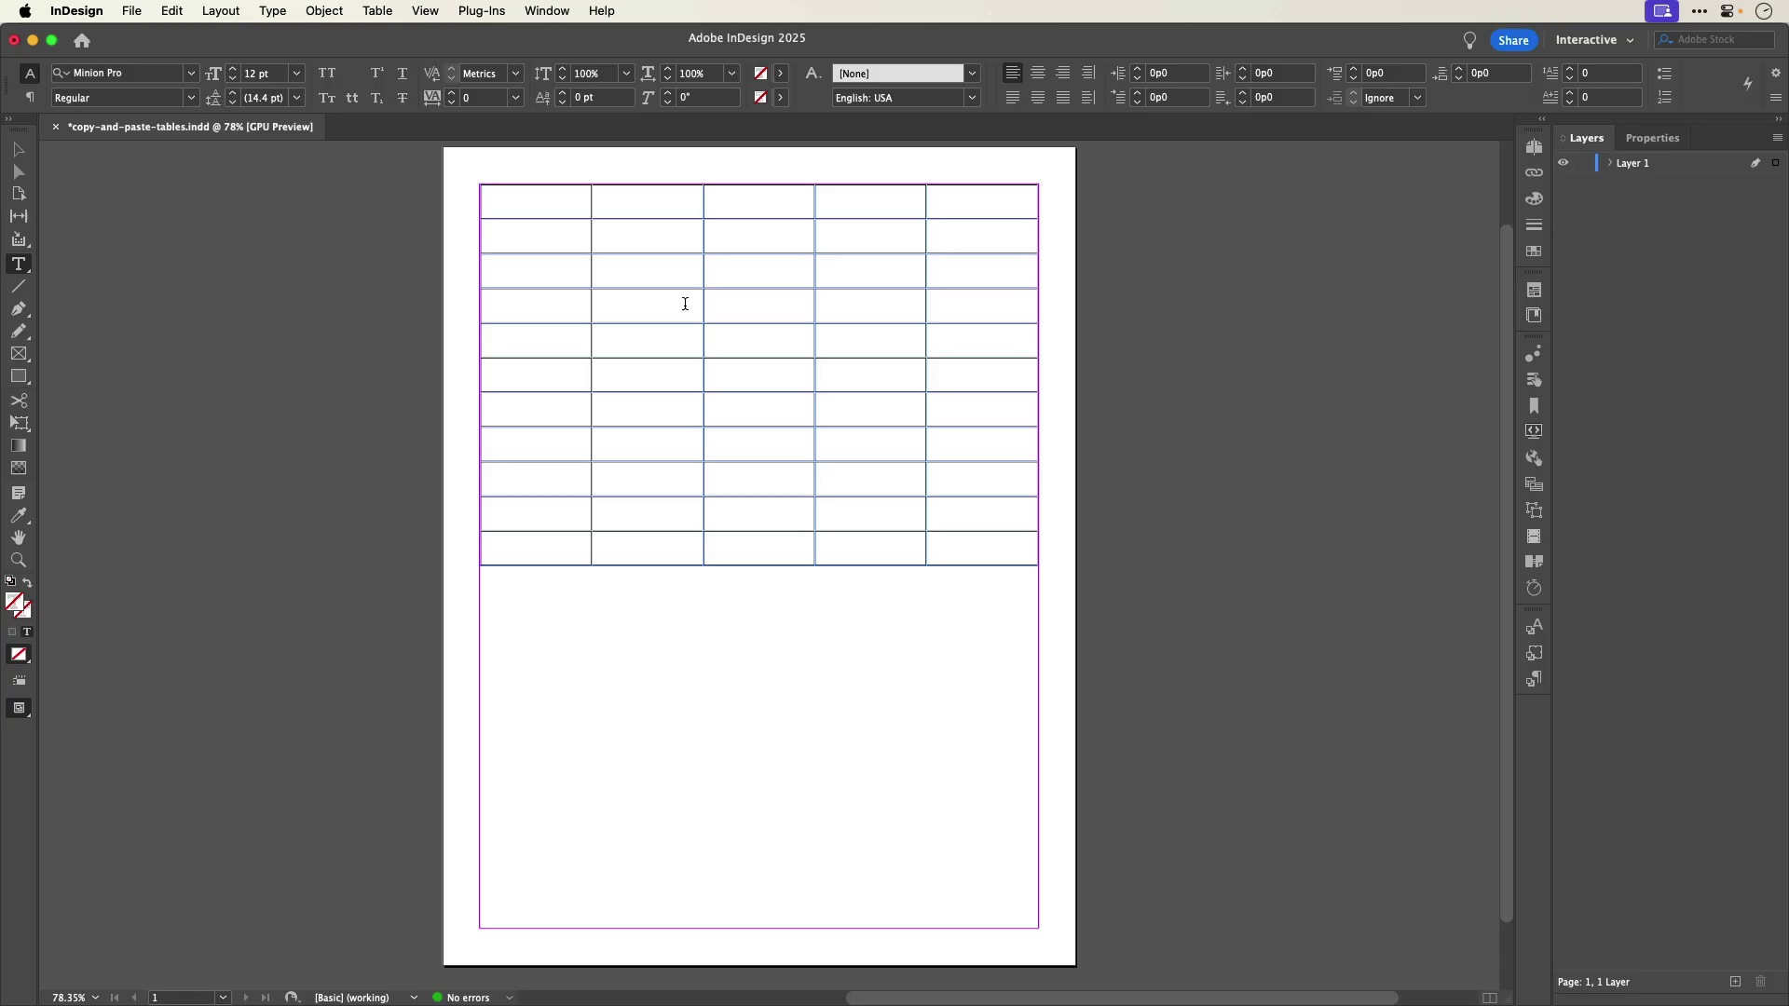
# - Paste the copied Excel widget sales data into the table, starting at its first cell
pyautogui.press('Escape')
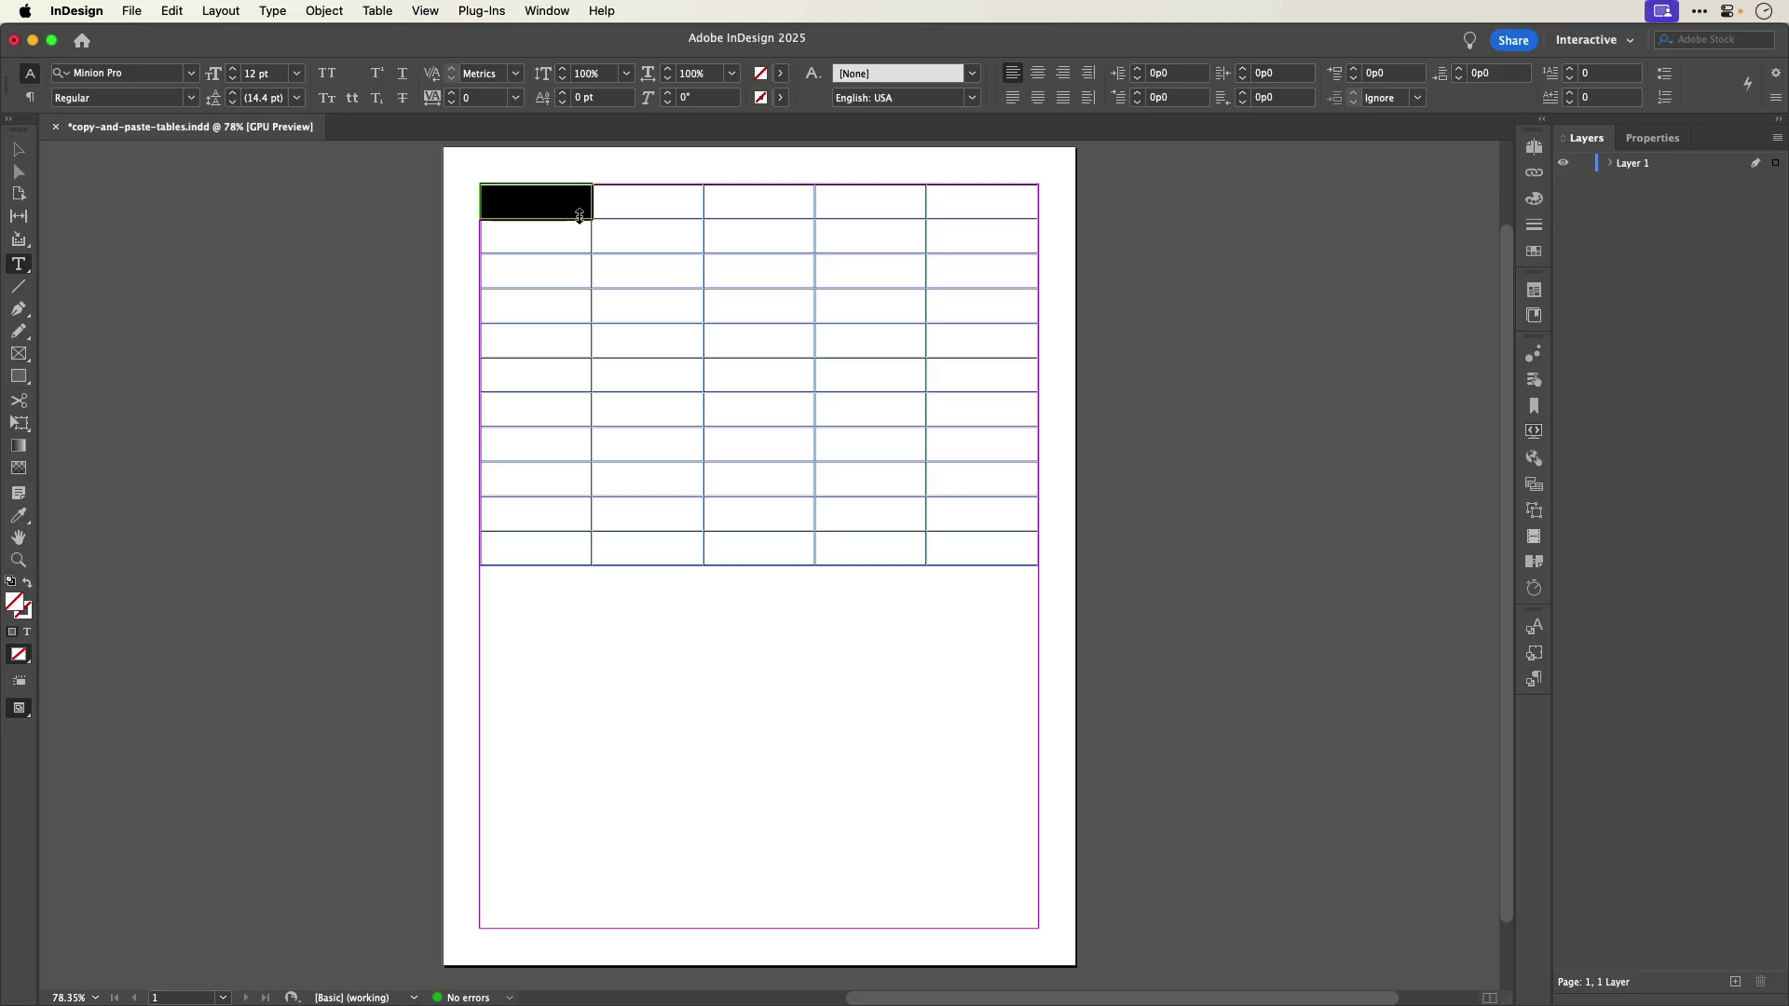
pyautogui.click(177, 10)
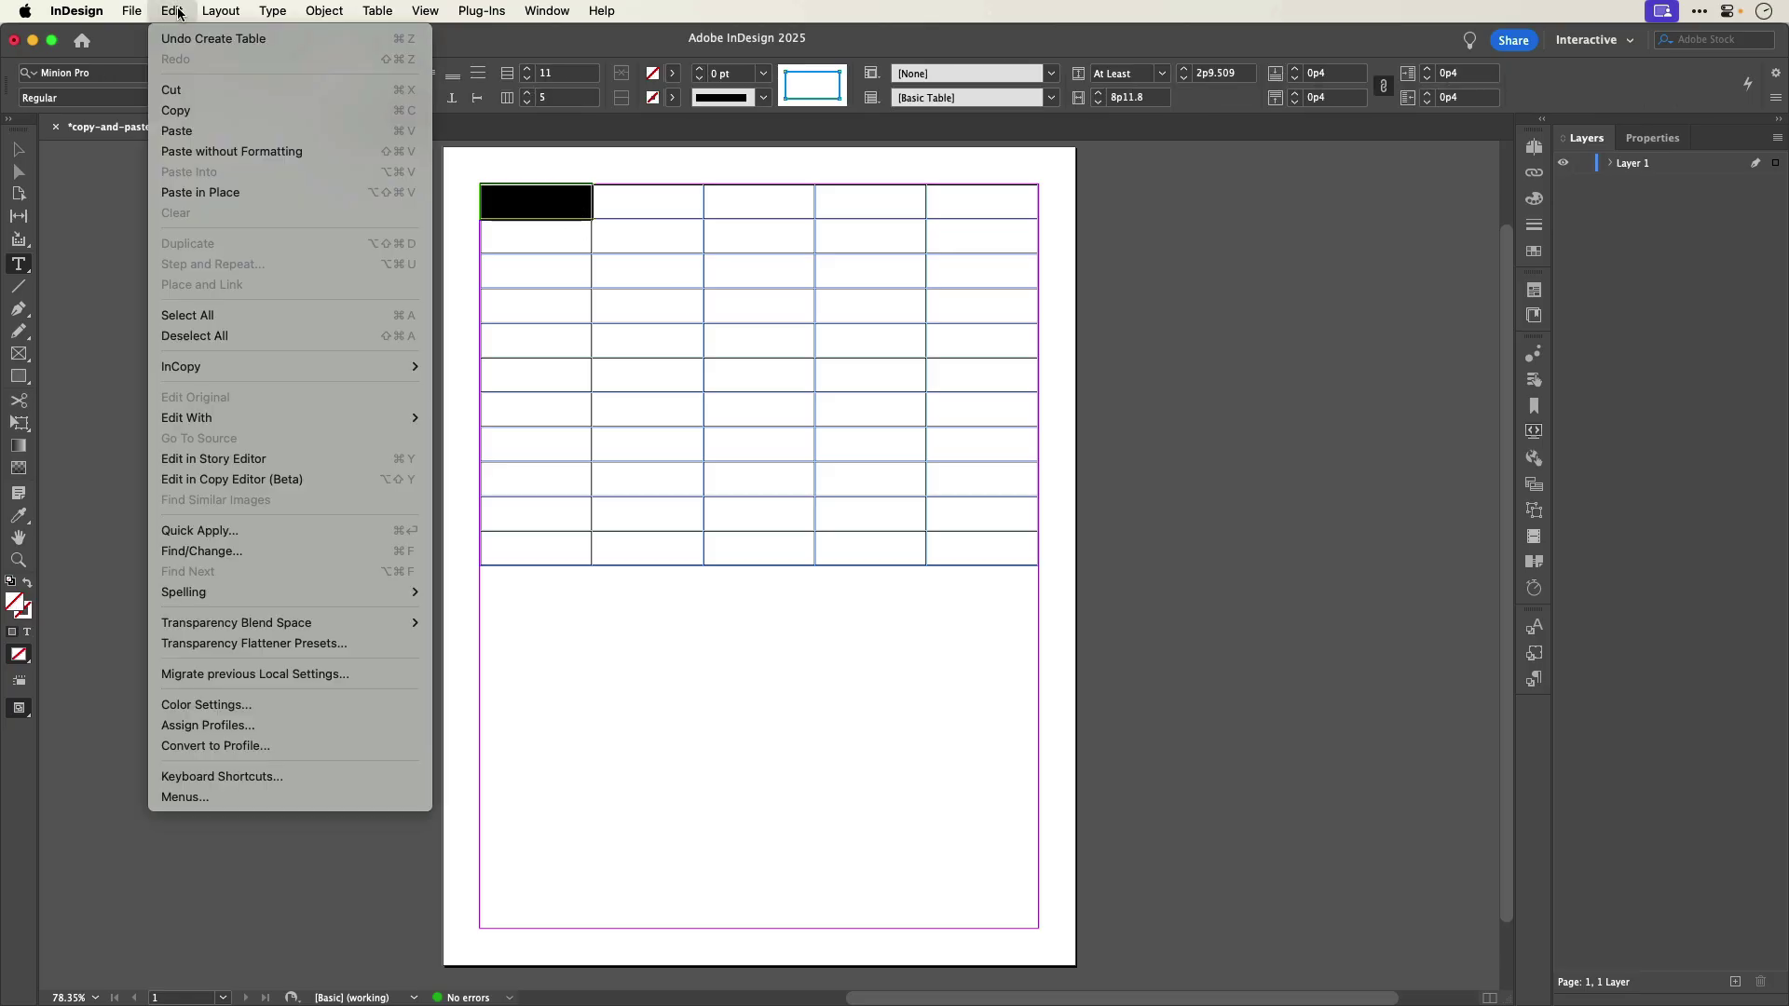
pyautogui.click(177, 132)
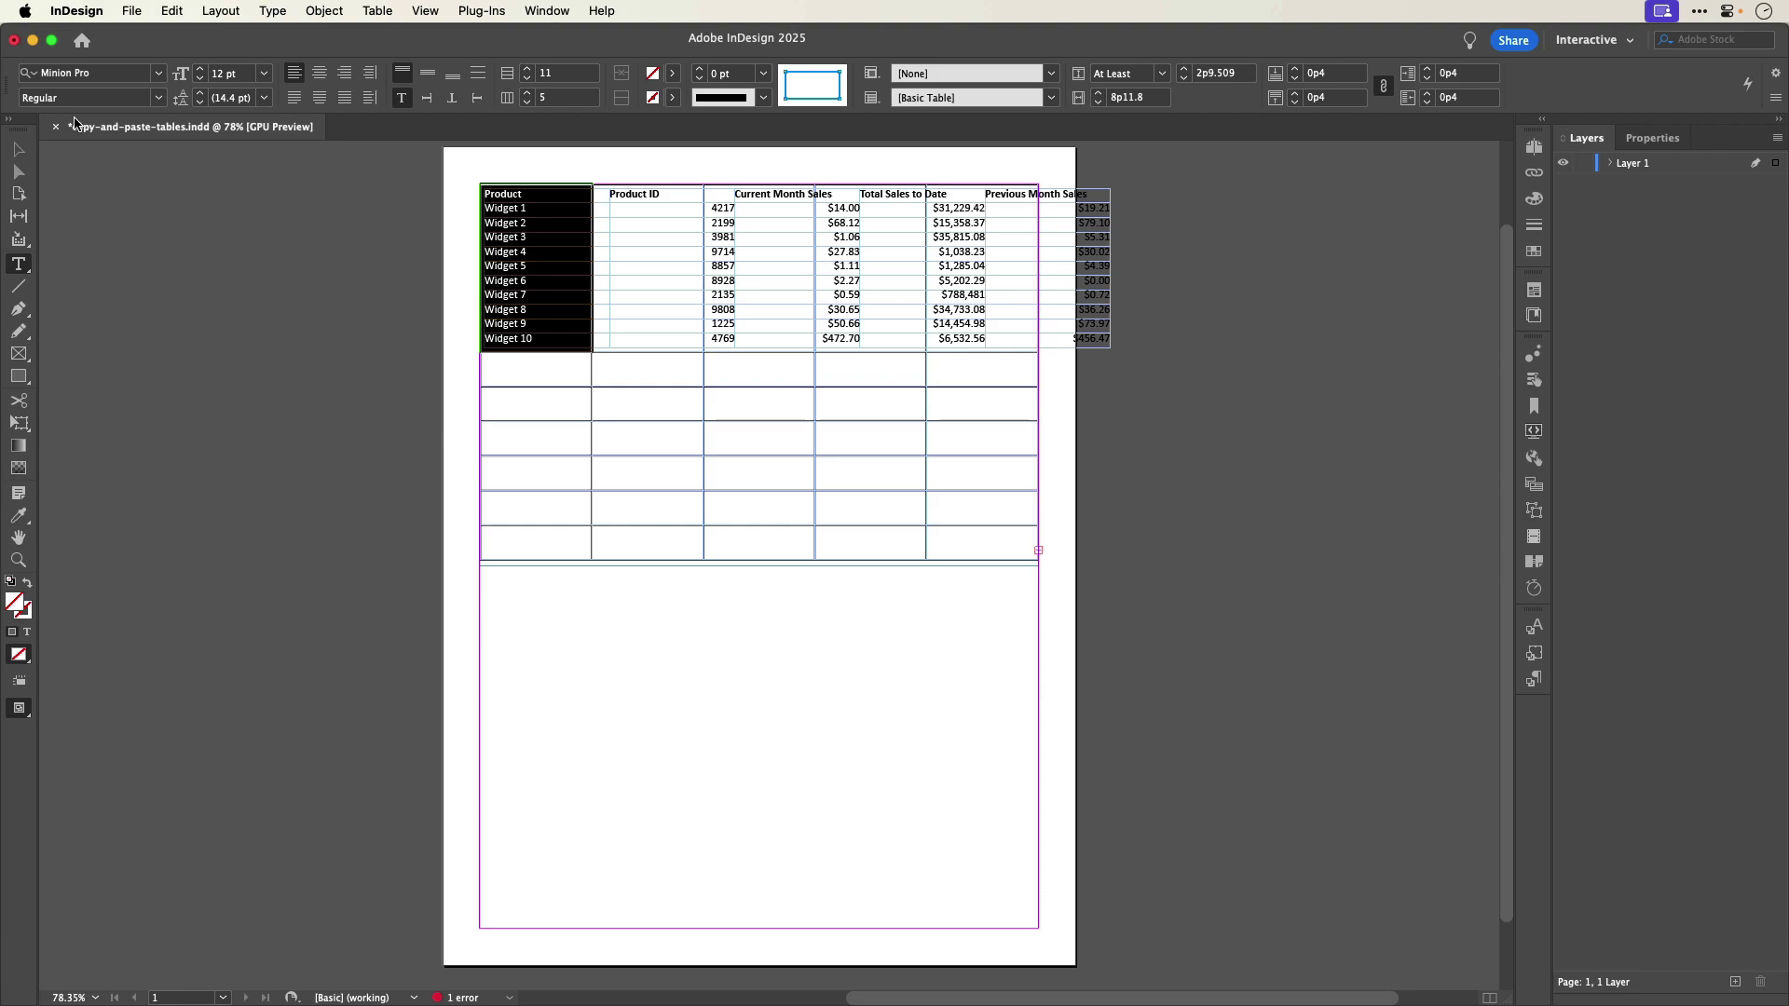
pyautogui.click(84, 13)
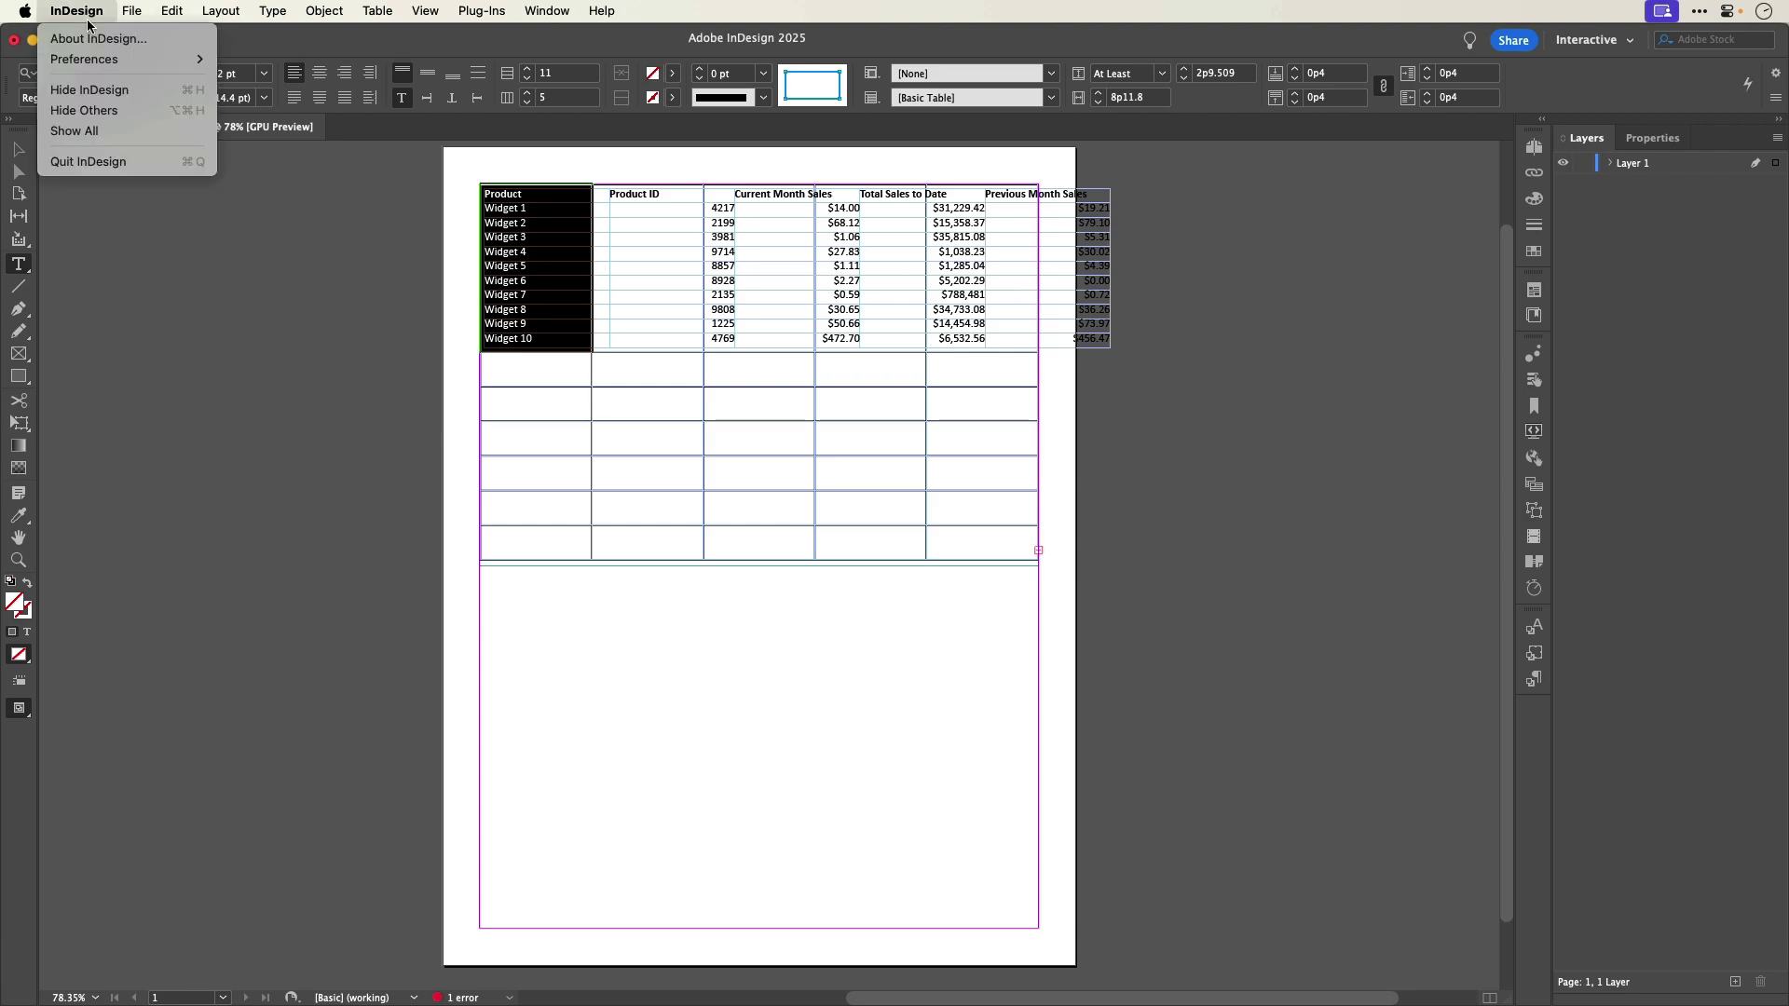
# - Set InDesign's Clipboard Handling preference to paste from other applications as Text Only
pyautogui.moveTo(90, 58)
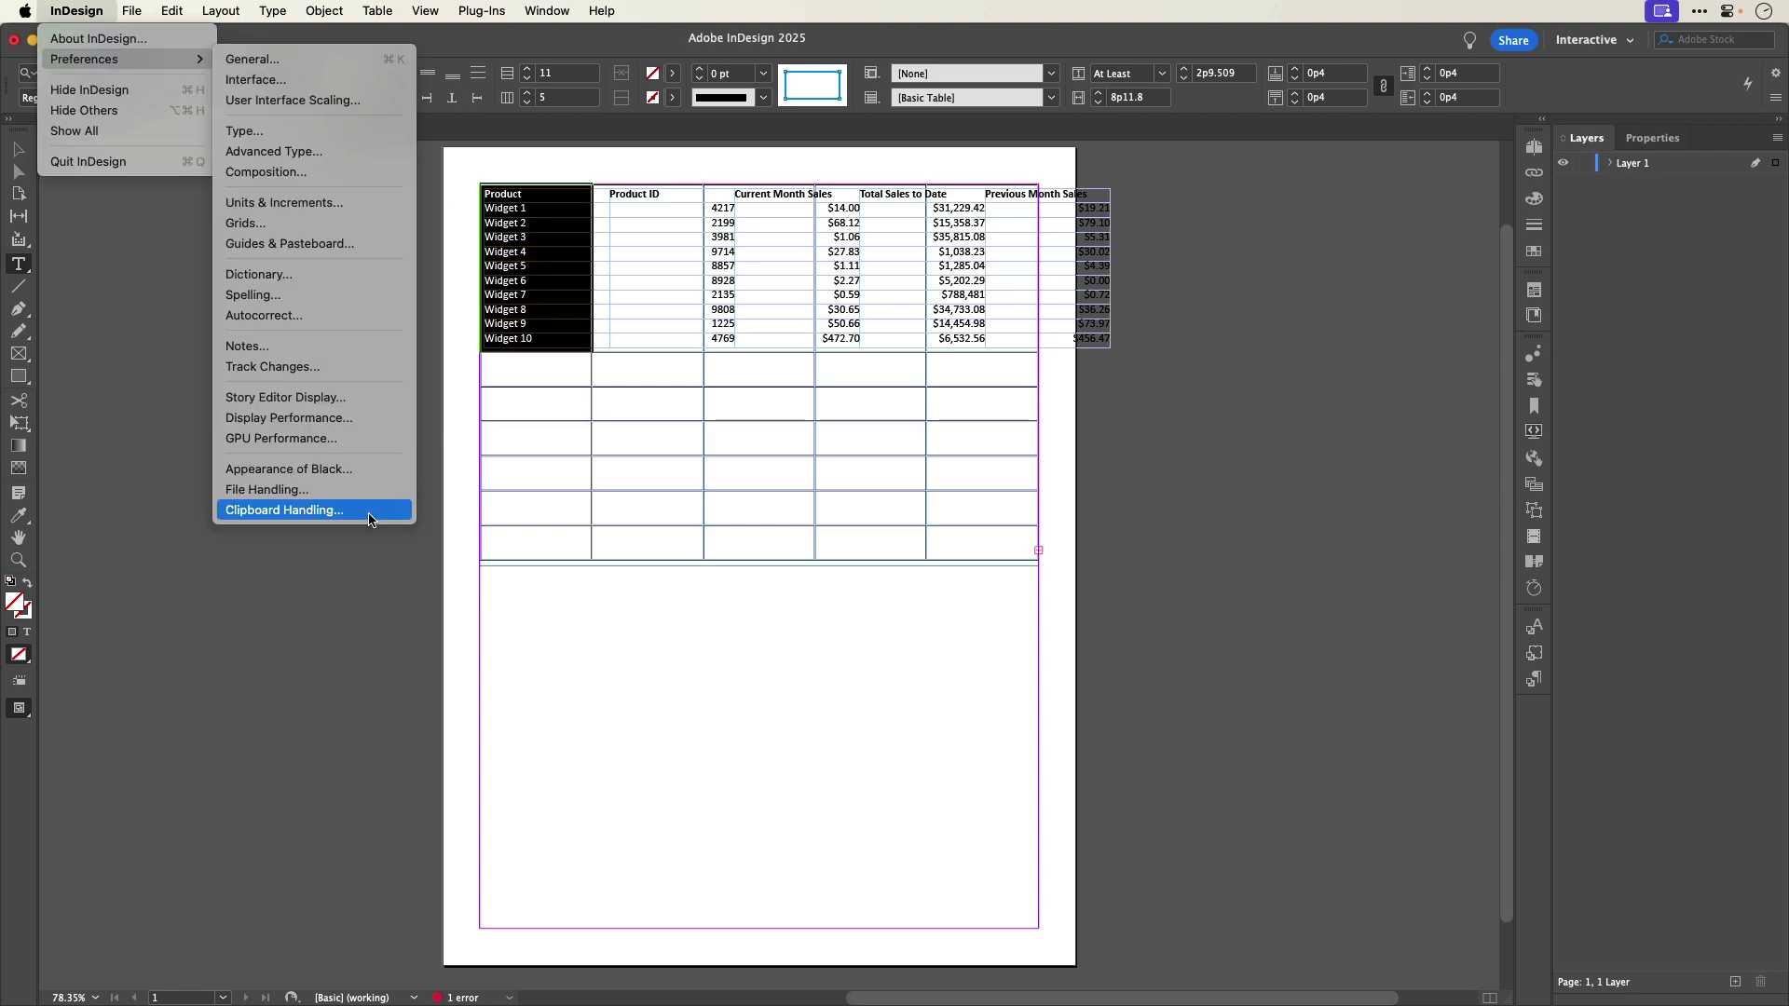
pyautogui.click(369, 510)
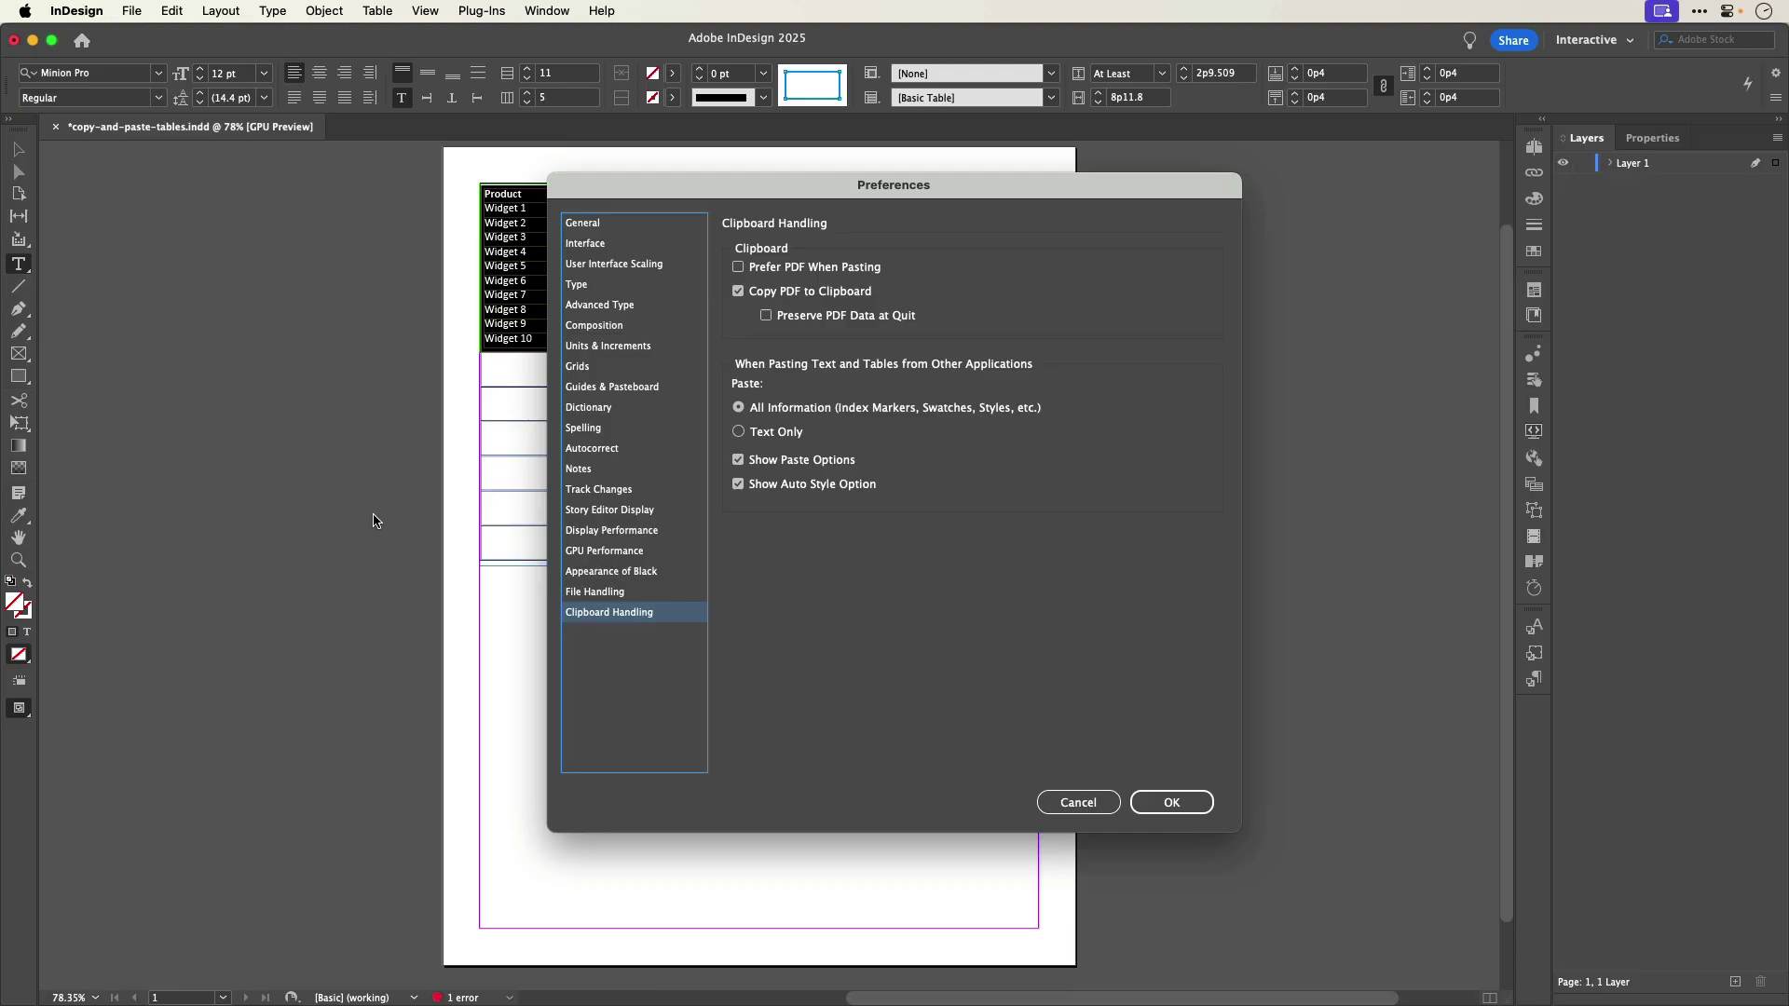
pyautogui.click(739, 433)
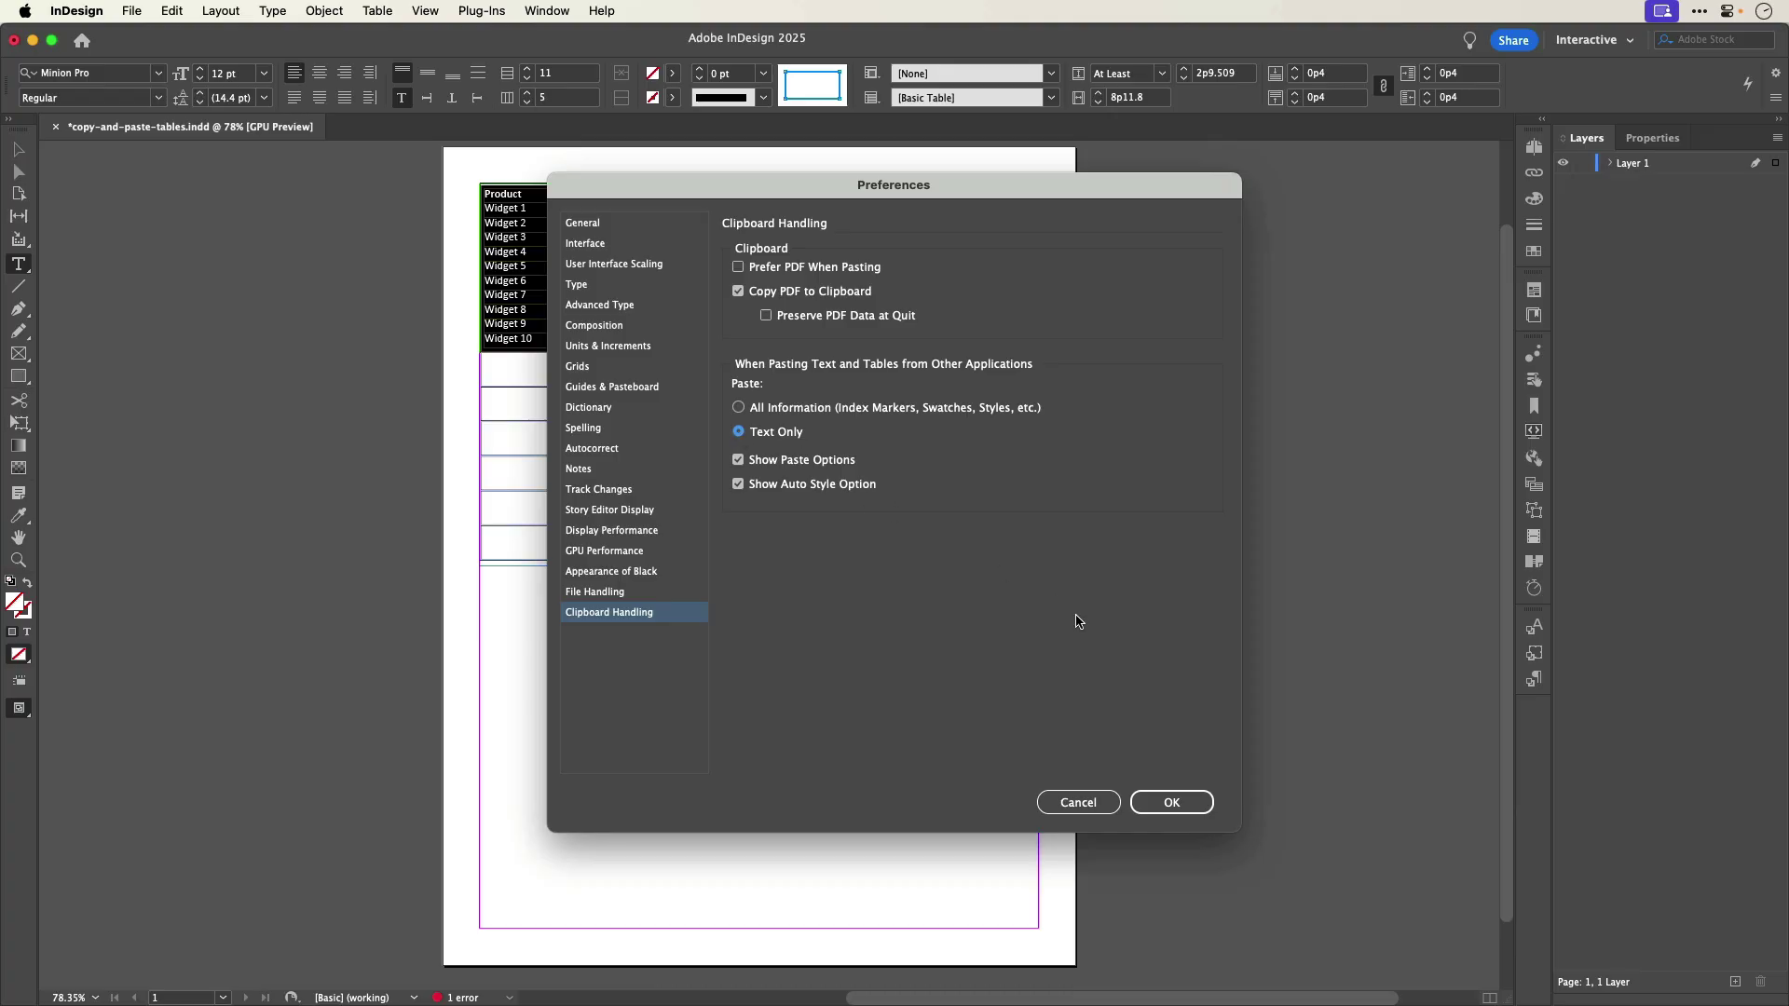
pyautogui.click(1173, 803)
pyautogui.click(172, 10)
# - Undo the earlier paste and re-paste the widget sales data as plain text
pyautogui.click(173, 39)
pyautogui.click(172, 10)
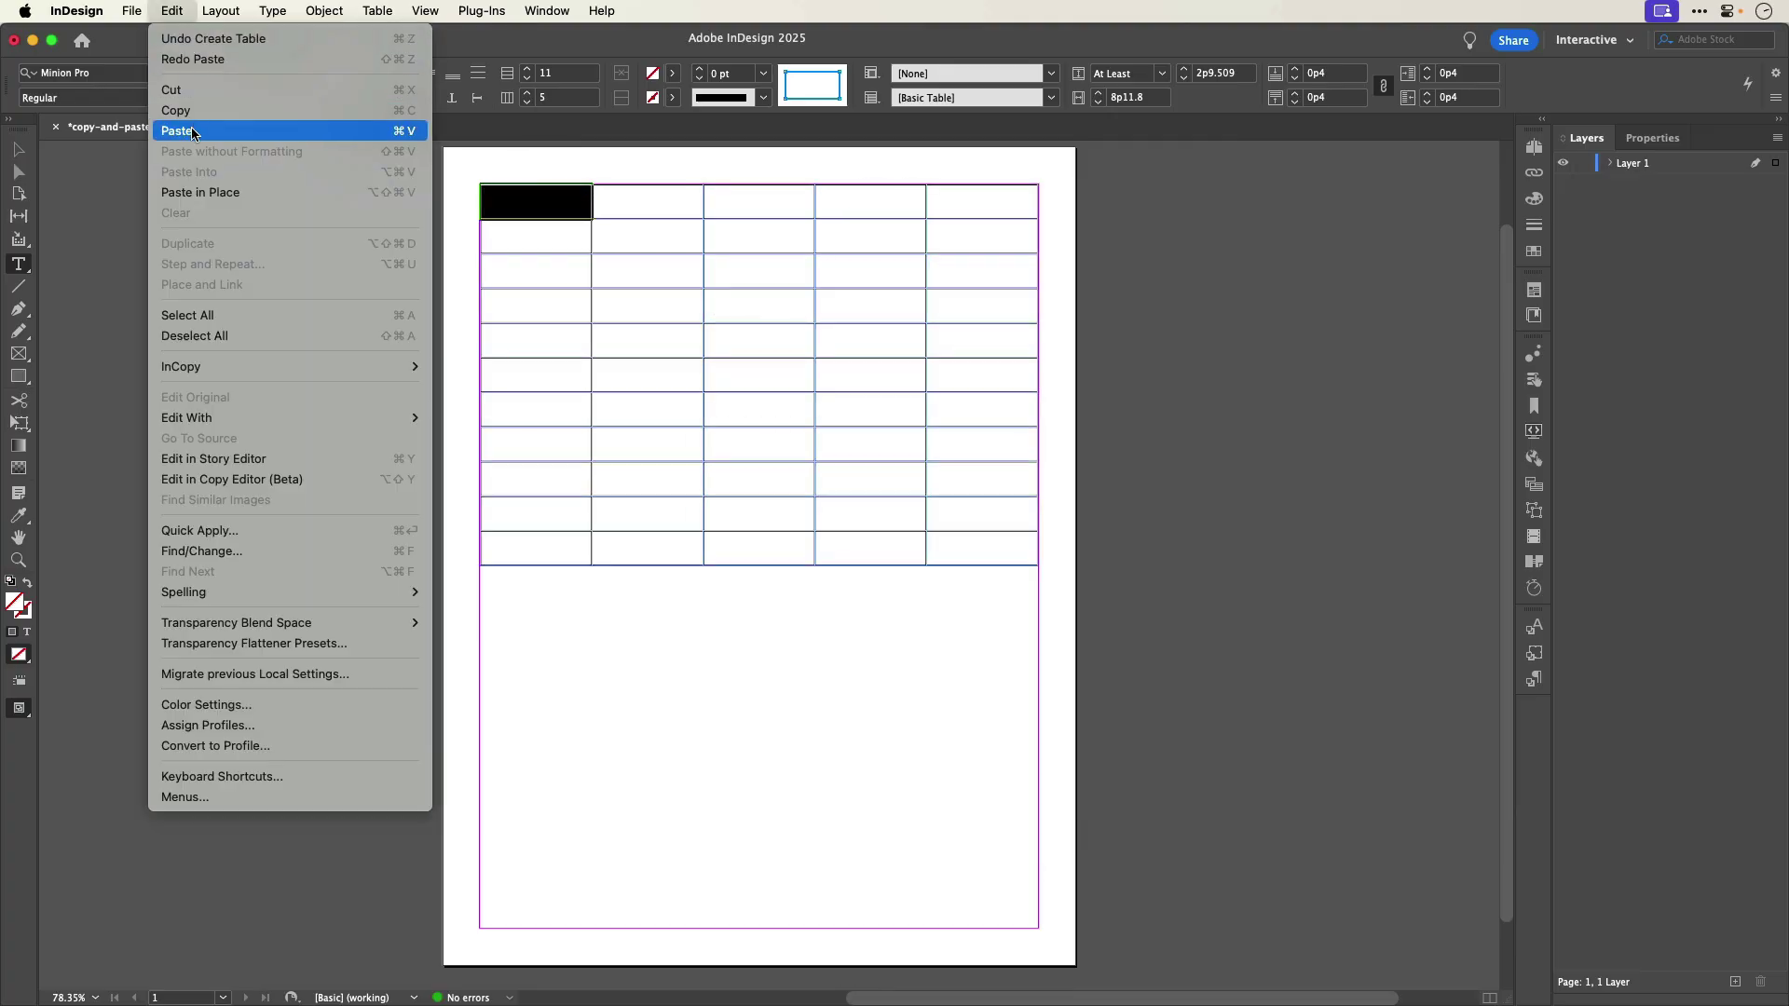
pyautogui.click(193, 130)
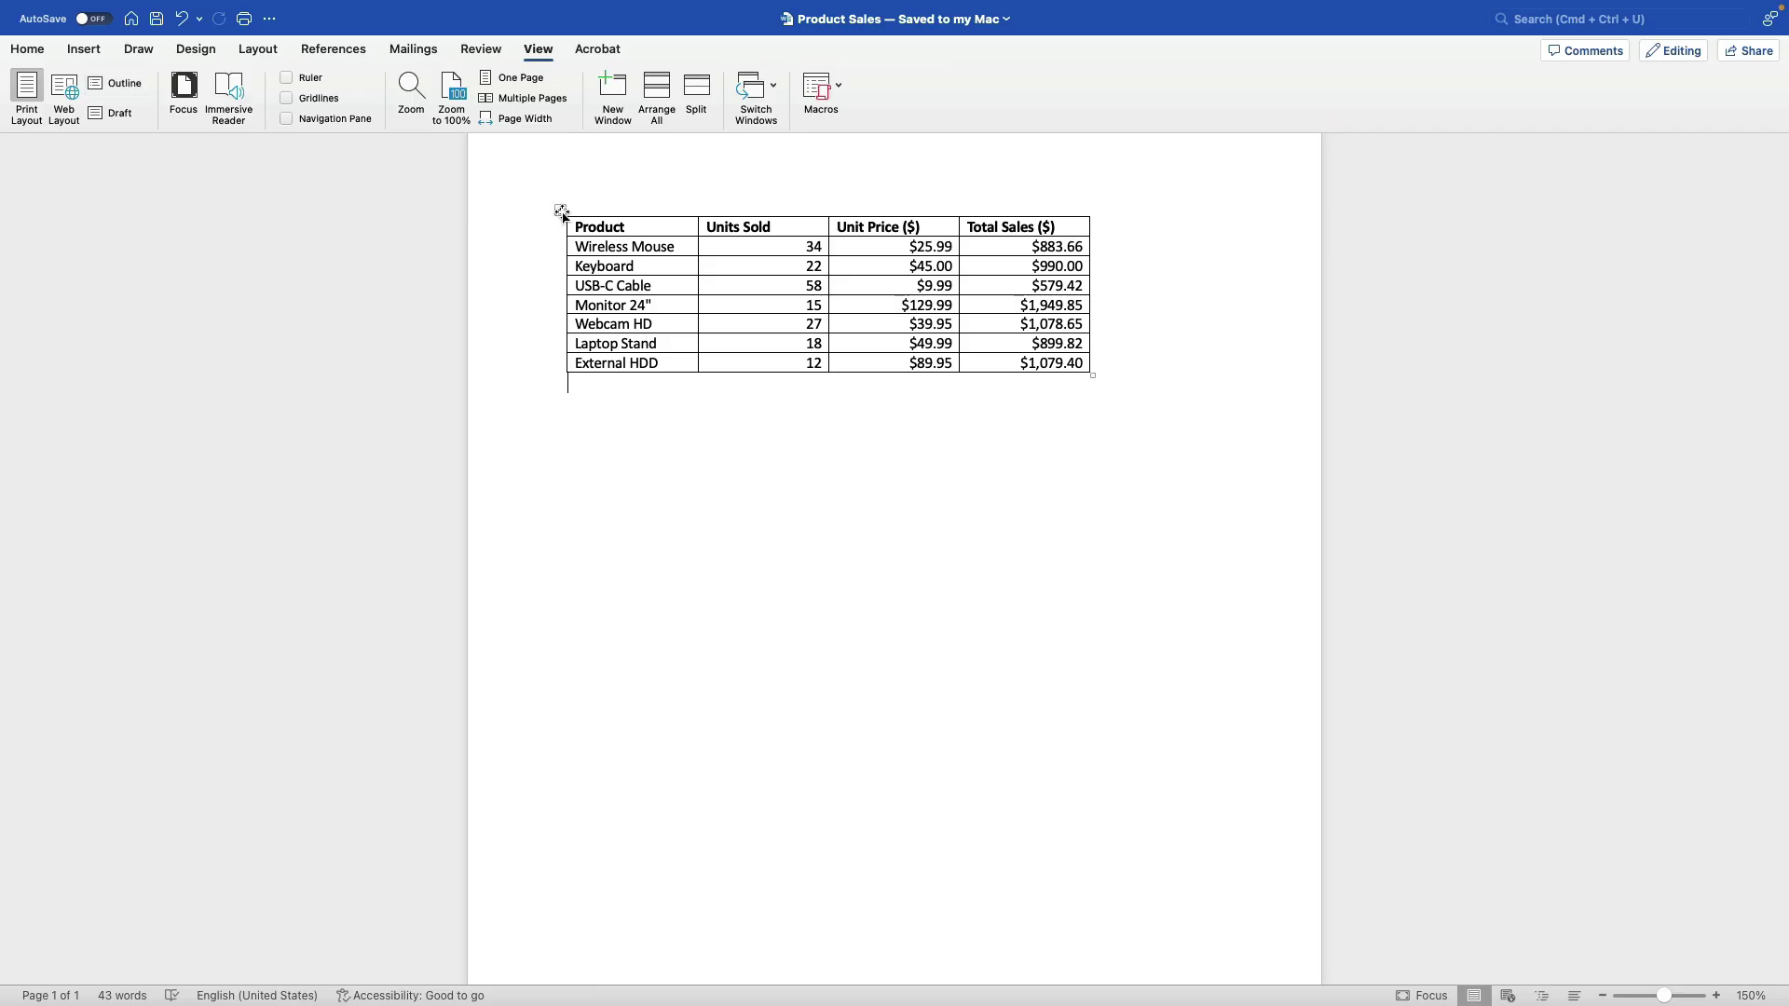
# - Select the whole Product Sales table in Word and copy it
pyautogui.click(561, 209)
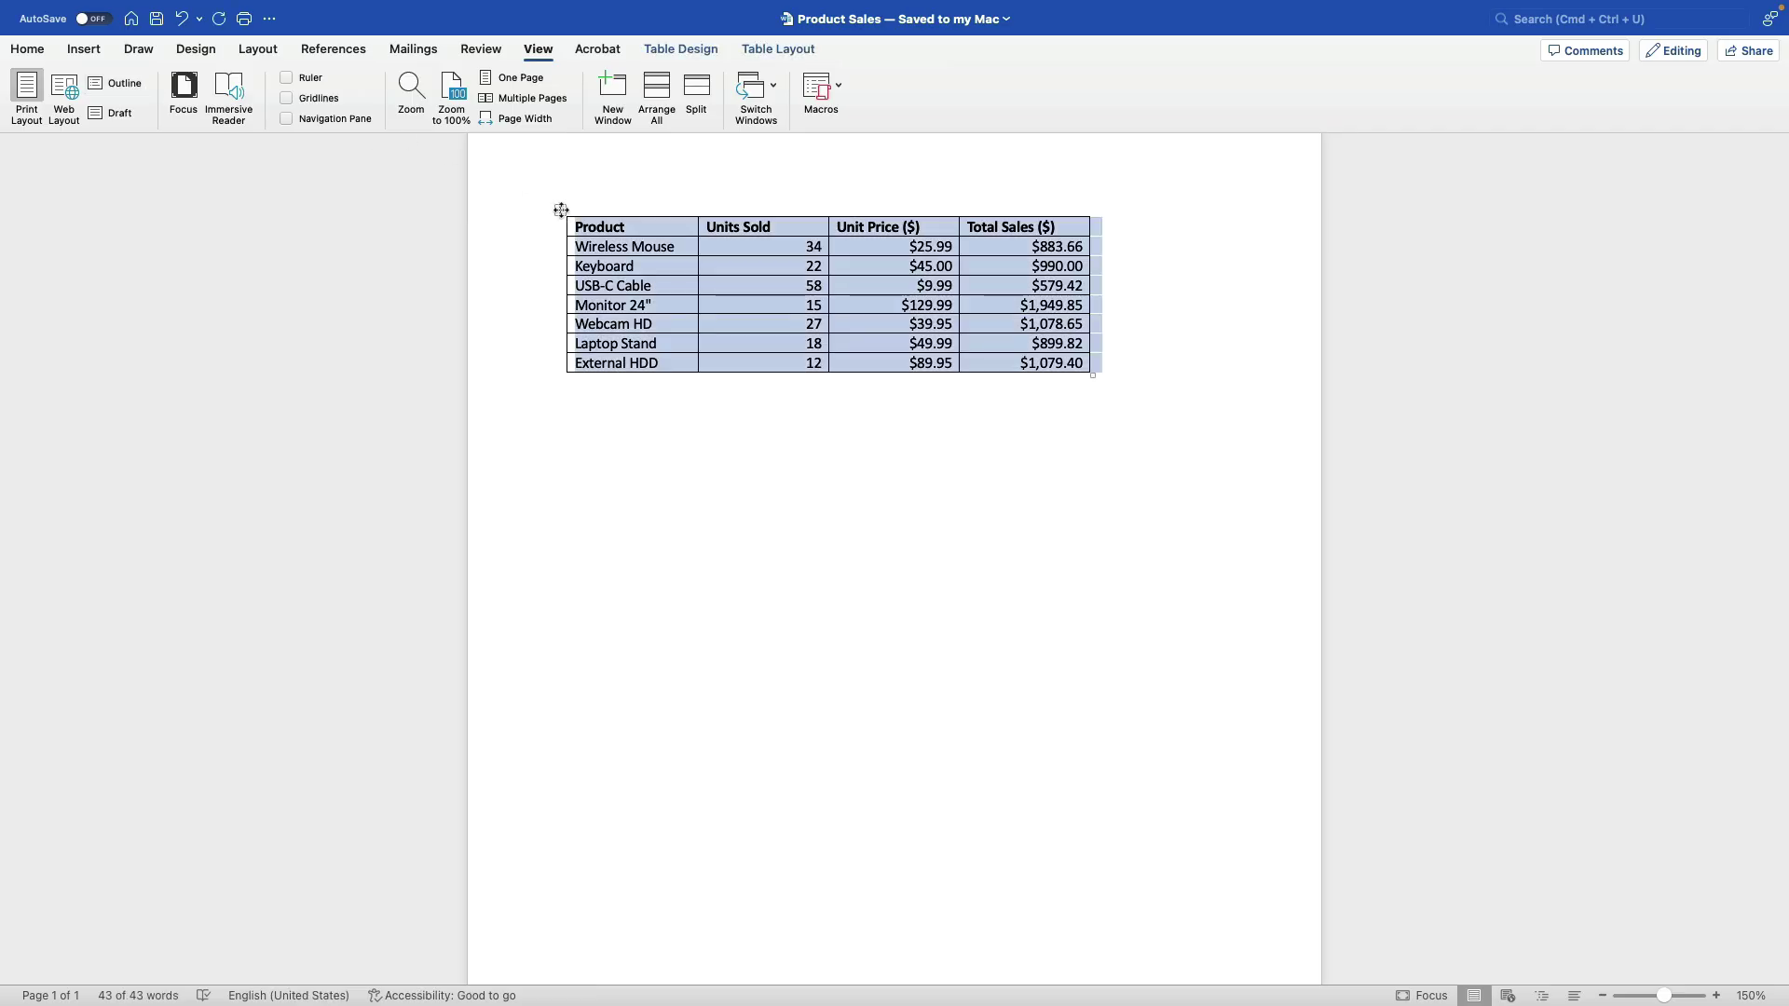
pyautogui.click(149, 11)
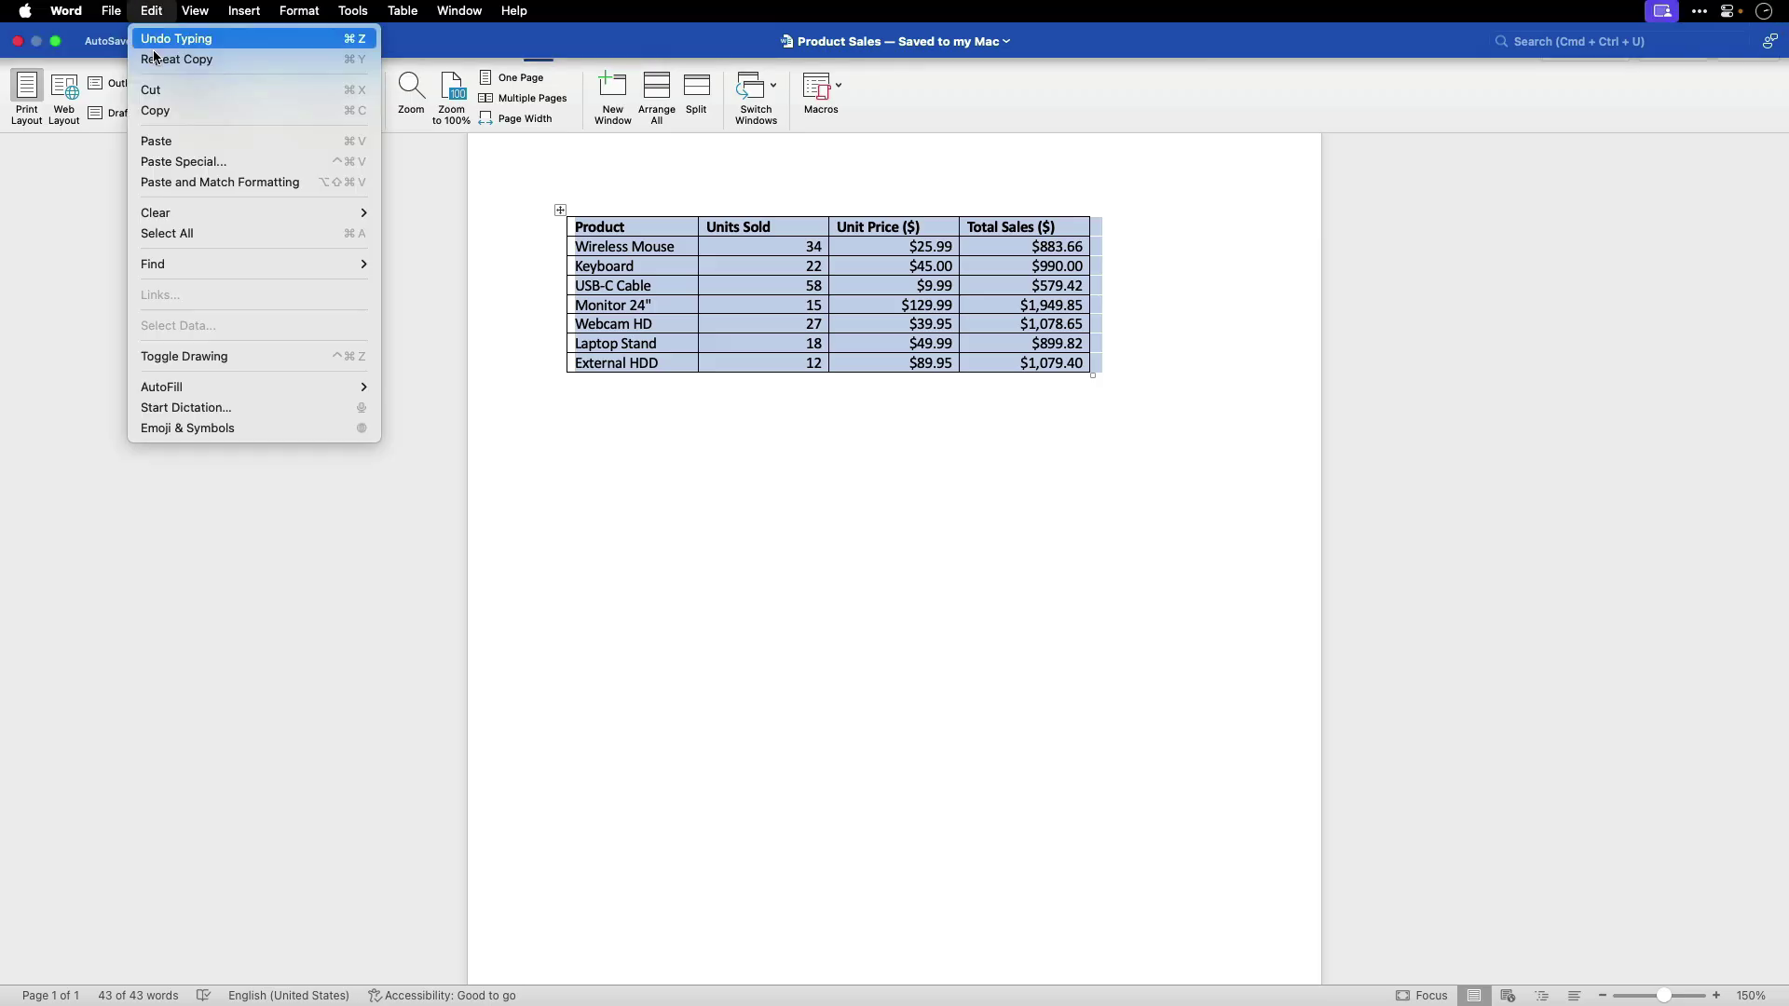
pyautogui.click(171, 114)
pyautogui.press('super+Tab')
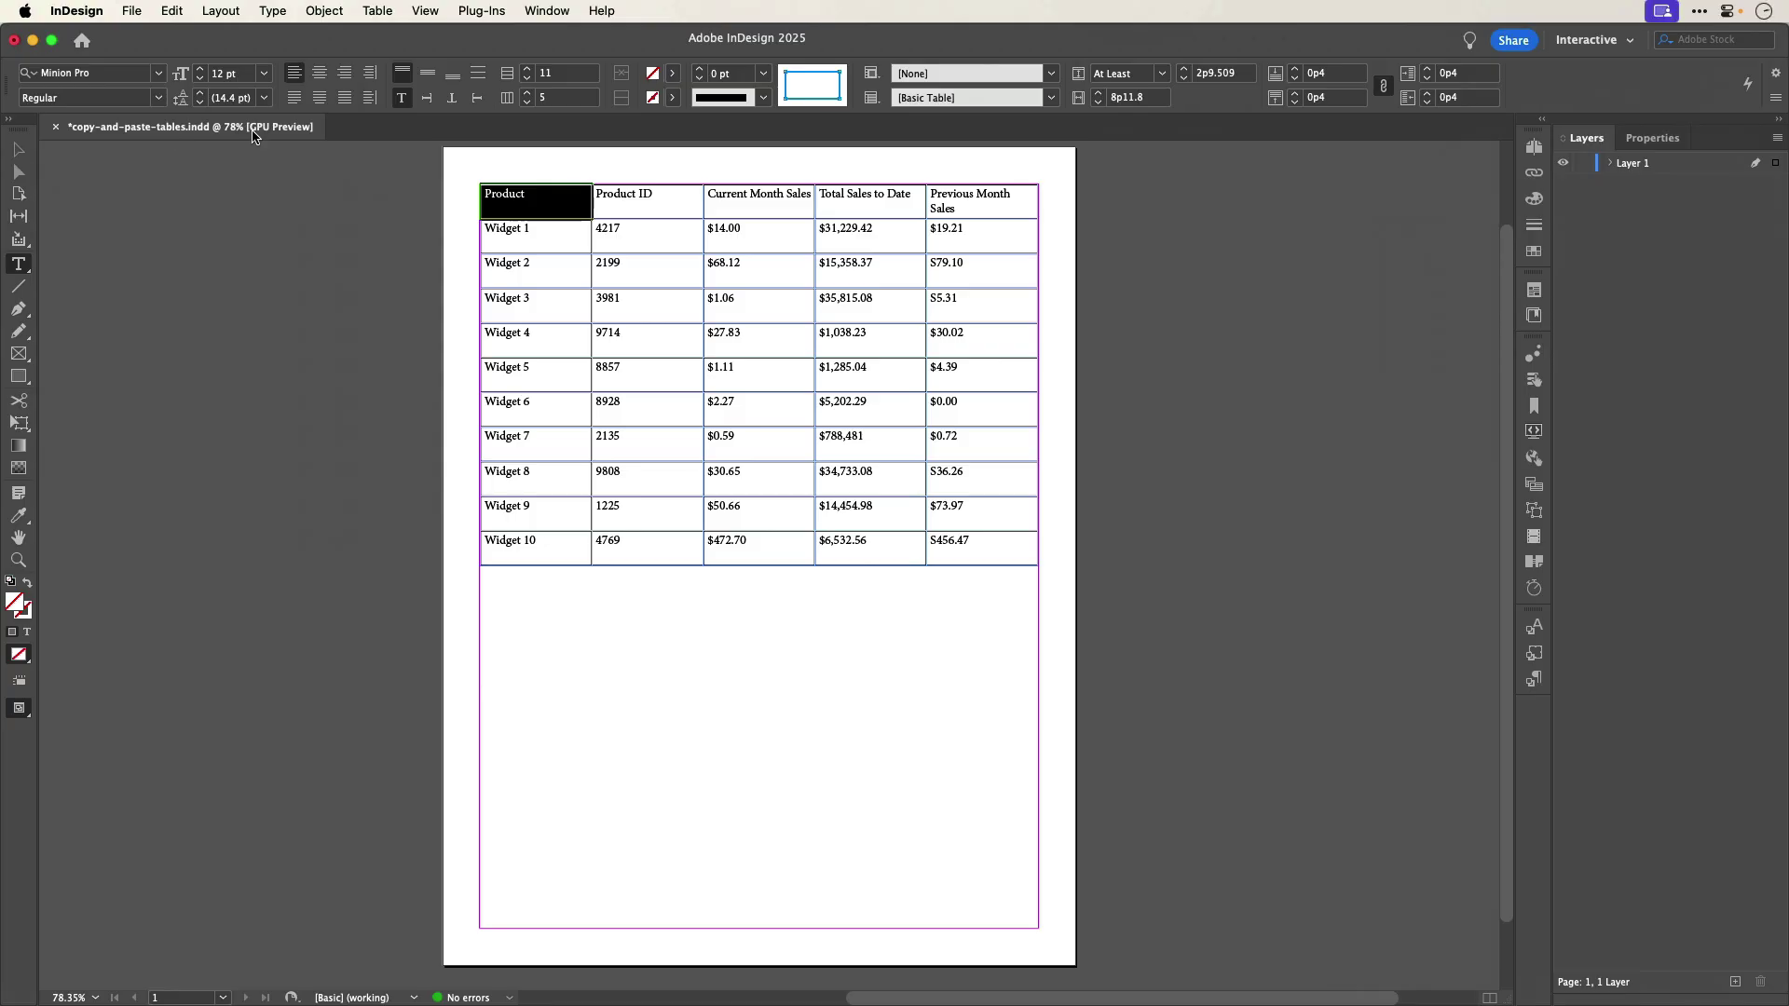
# - Insert an 8-row, 4-column table with its frame drawn below the widget table
pyautogui.click(378, 11)
pyautogui.click(390, 39)
pyautogui.write('8')
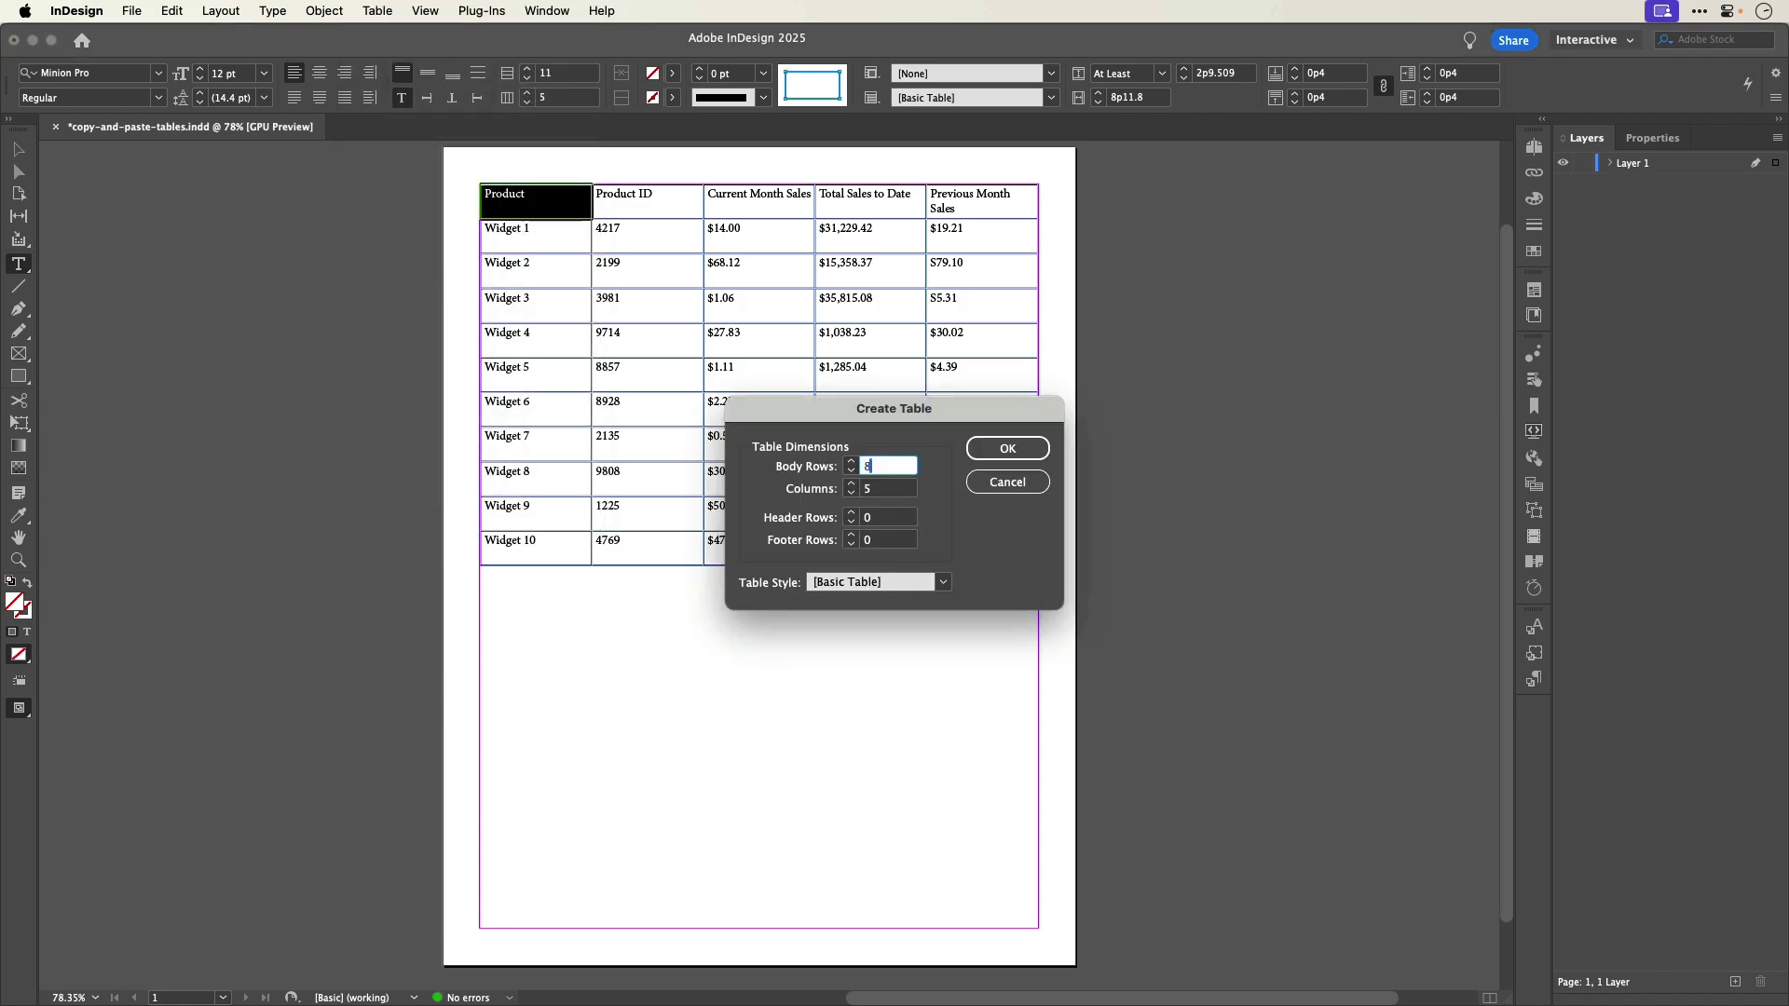
pyautogui.press('Tab')
pyautogui.click(1007, 449)
pyautogui.moveTo(480, 598); pyautogui.dragTo(1039, 927)
# - Paste the copied product sales data into the new table's first cell
pyautogui.press('Escape')
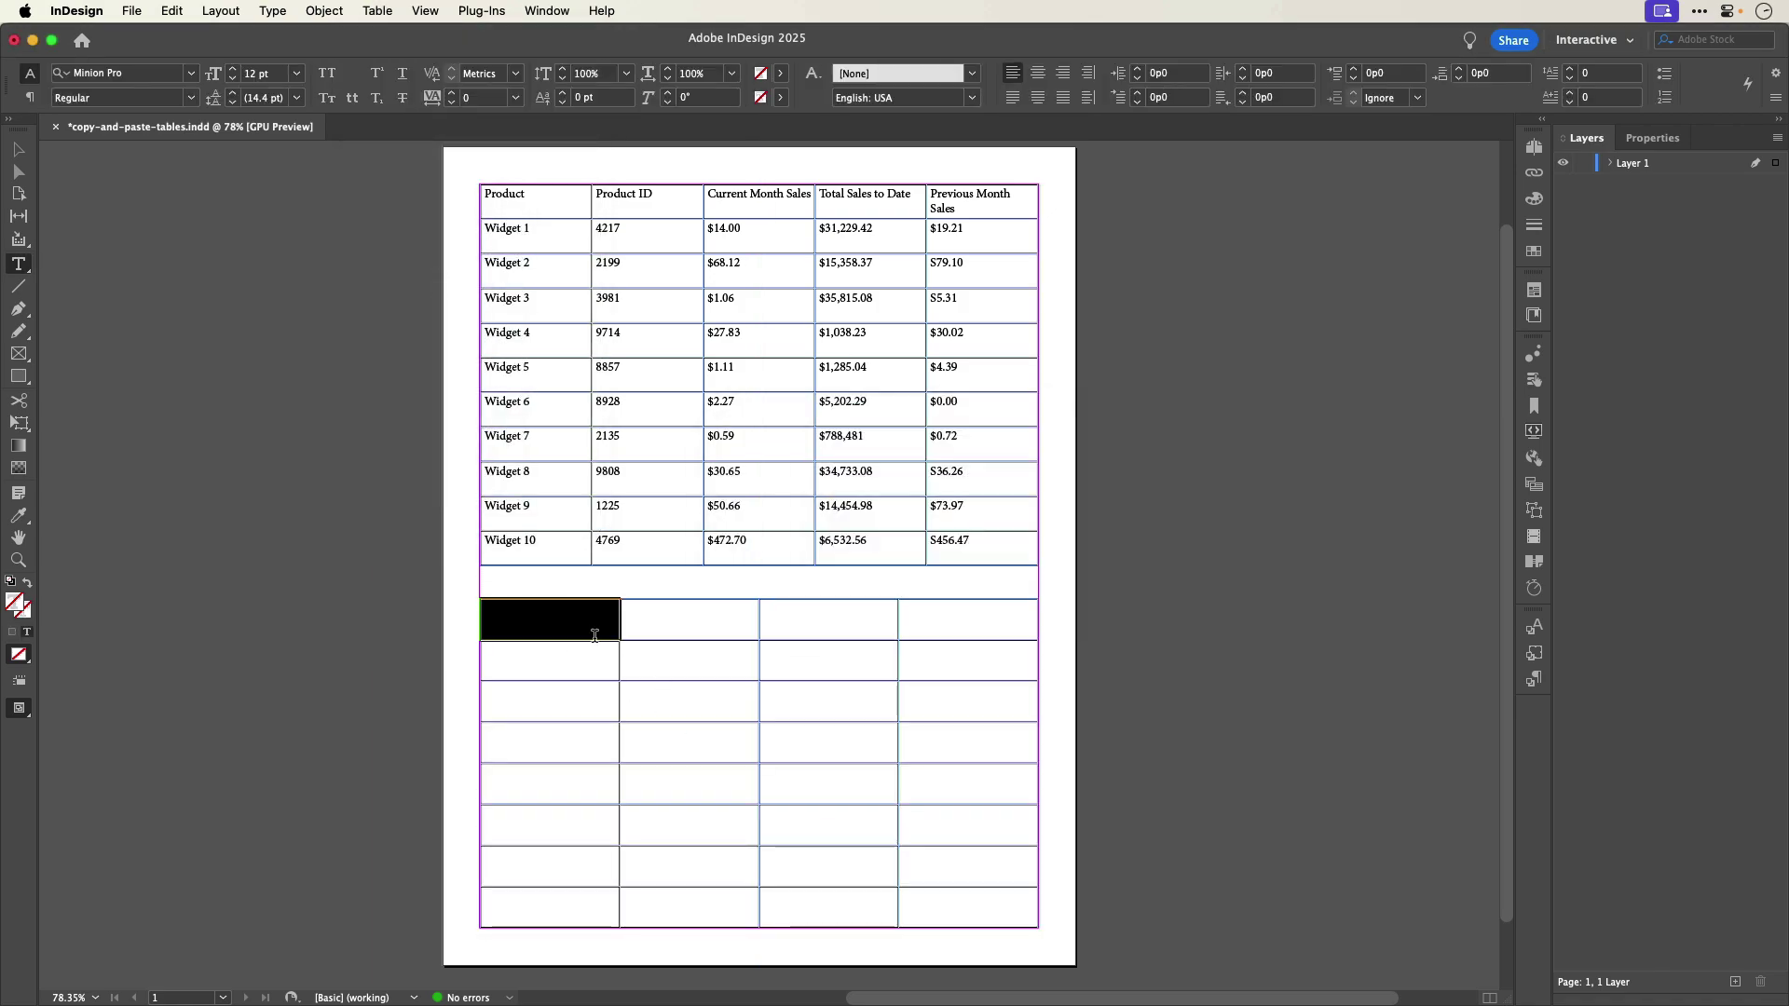
pyautogui.click(171, 10)
pyautogui.click(184, 135)
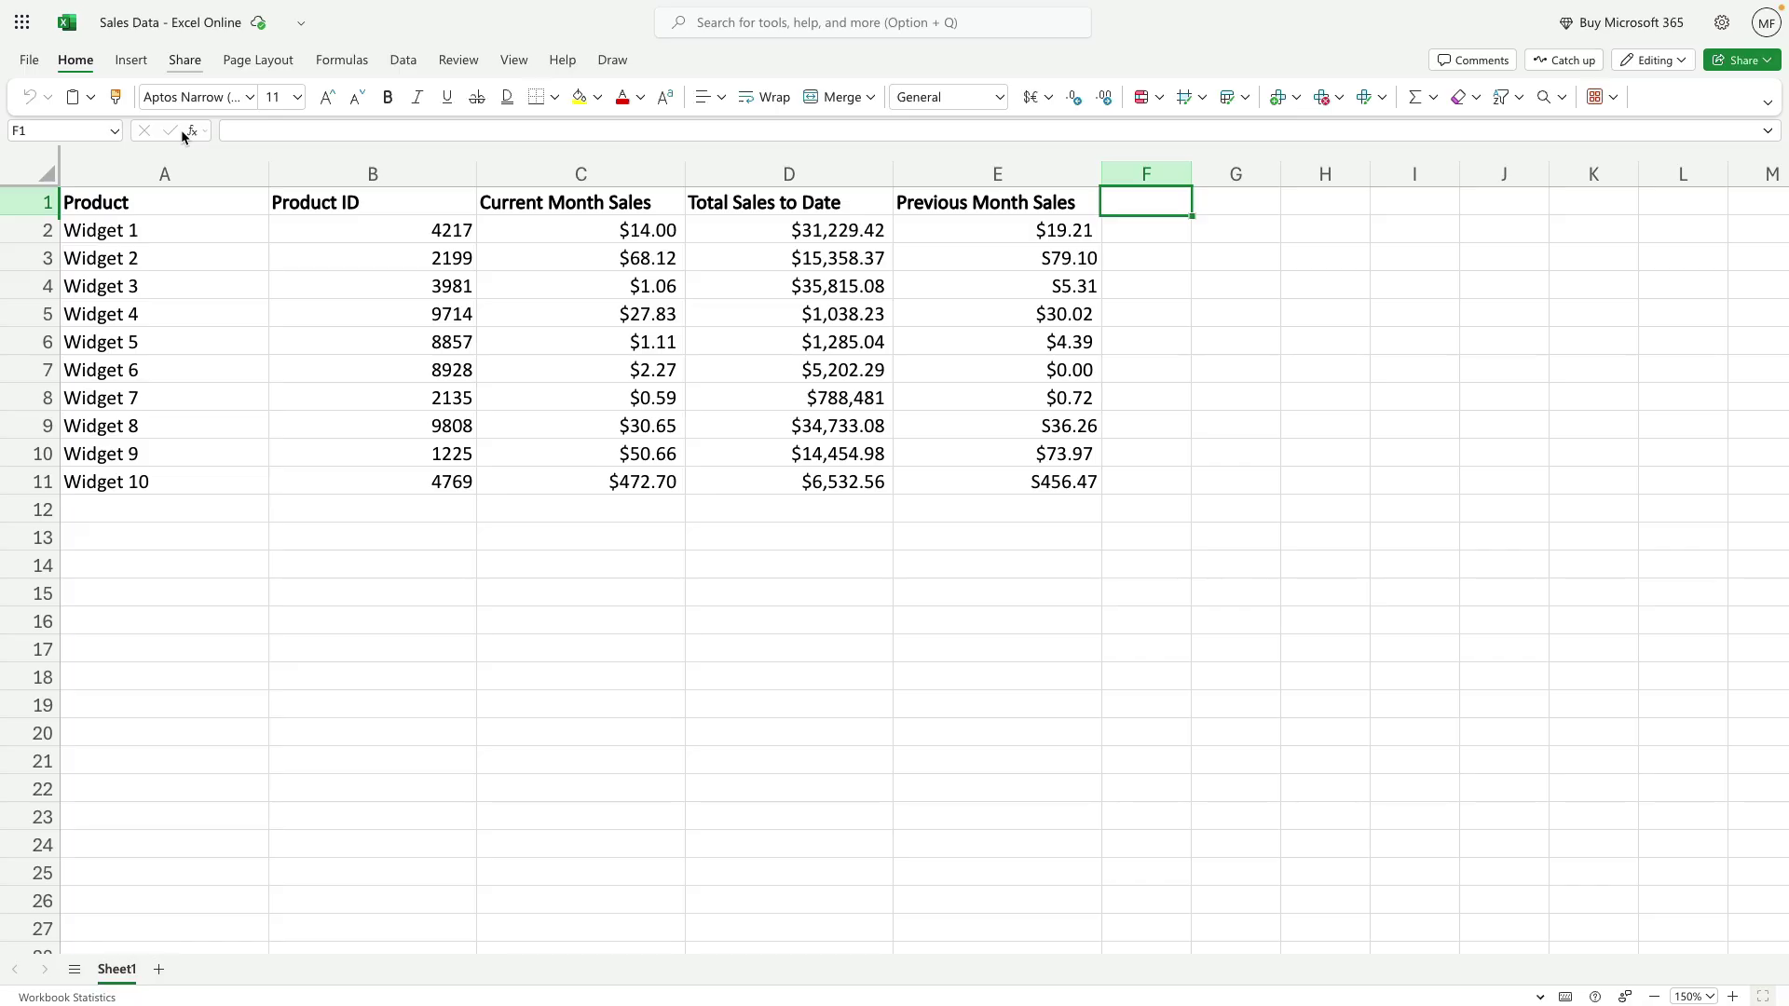
# - Select A1:E11 in Excel Online, headers included, and copy the range
pyautogui.click(171, 204)
pyautogui.keyDown('shift'); pyautogui.click(986, 478); pyautogui.keyUp('shift')
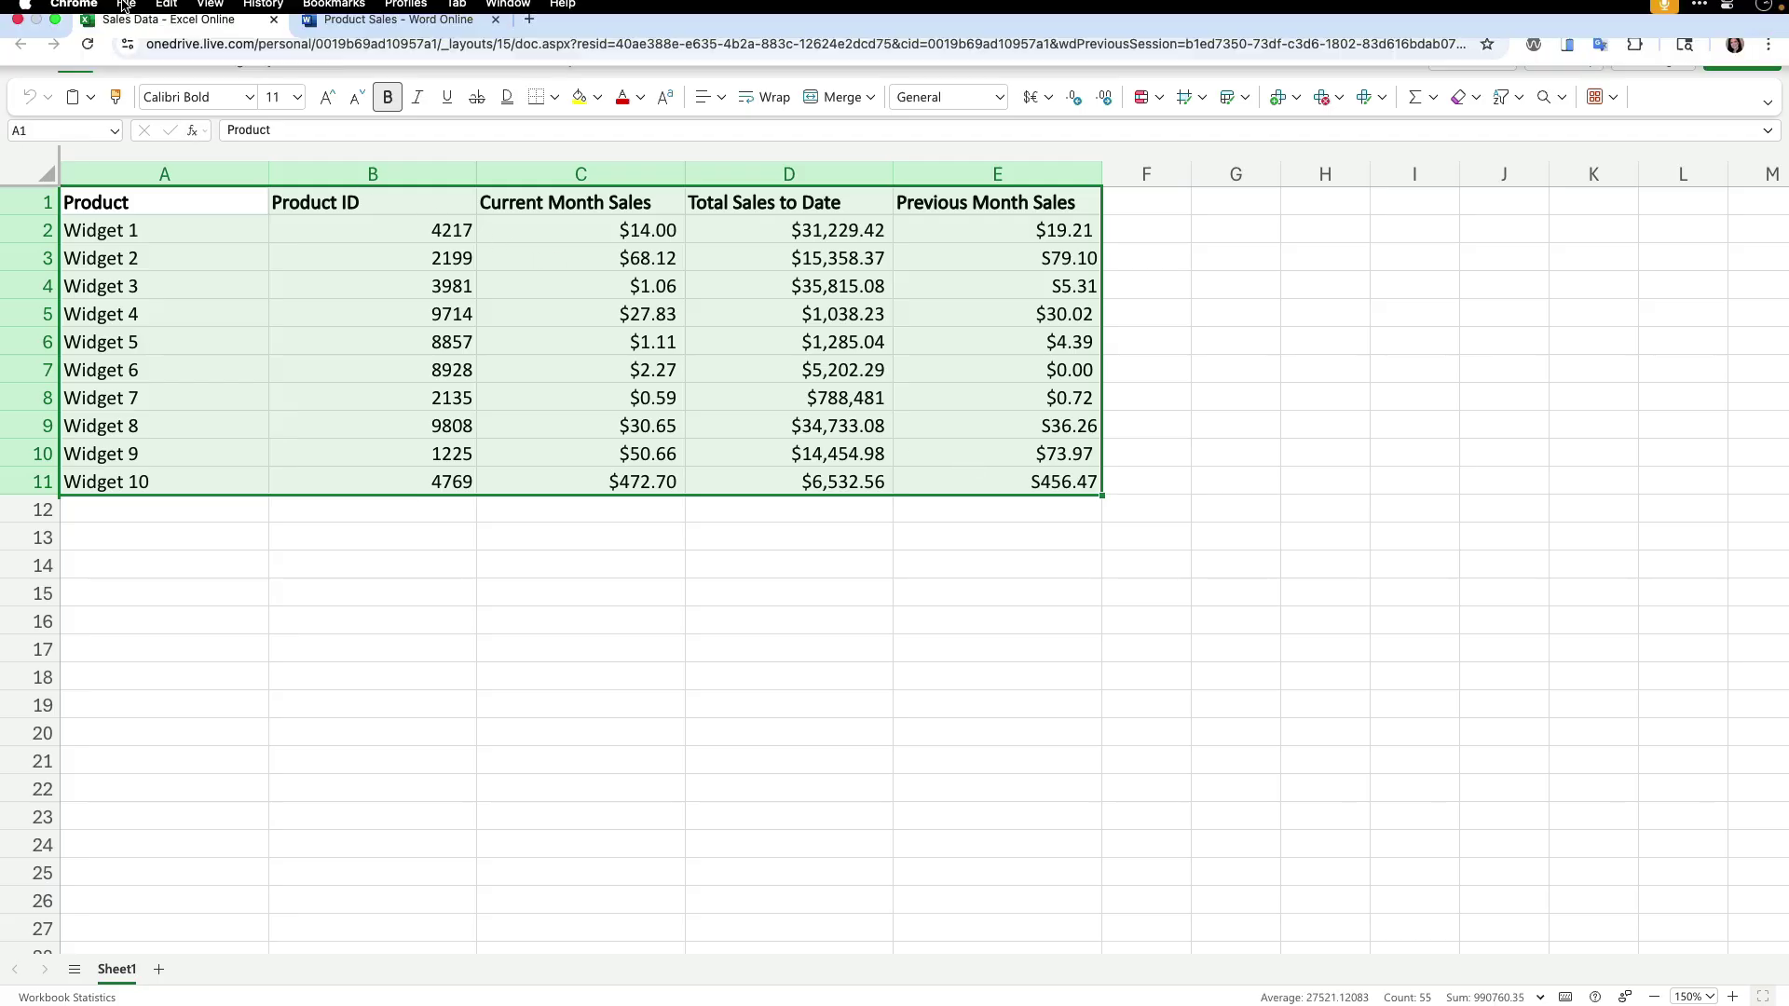
pyautogui.click(167, 10)
pyautogui.click(181, 110)
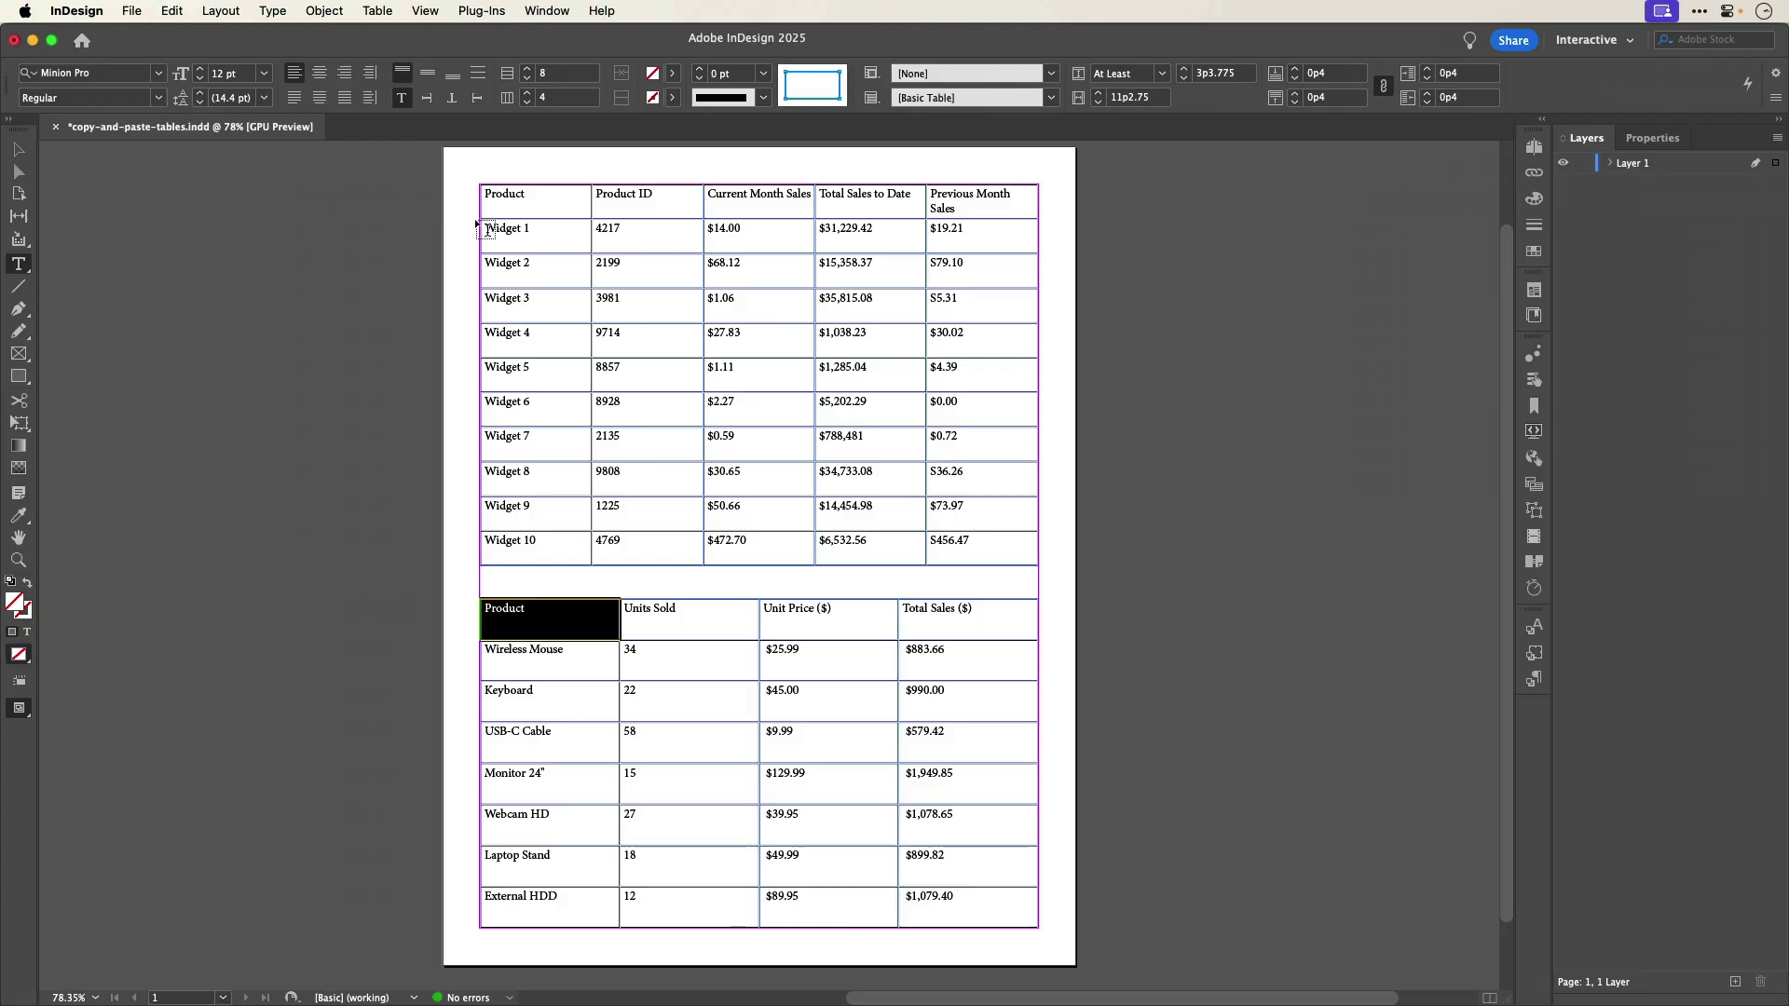
# - Clear all widget table cells and paste the spreadsheet data from the Product header cell
pyautogui.moveTo(486, 190); pyautogui.dragTo(986, 539)
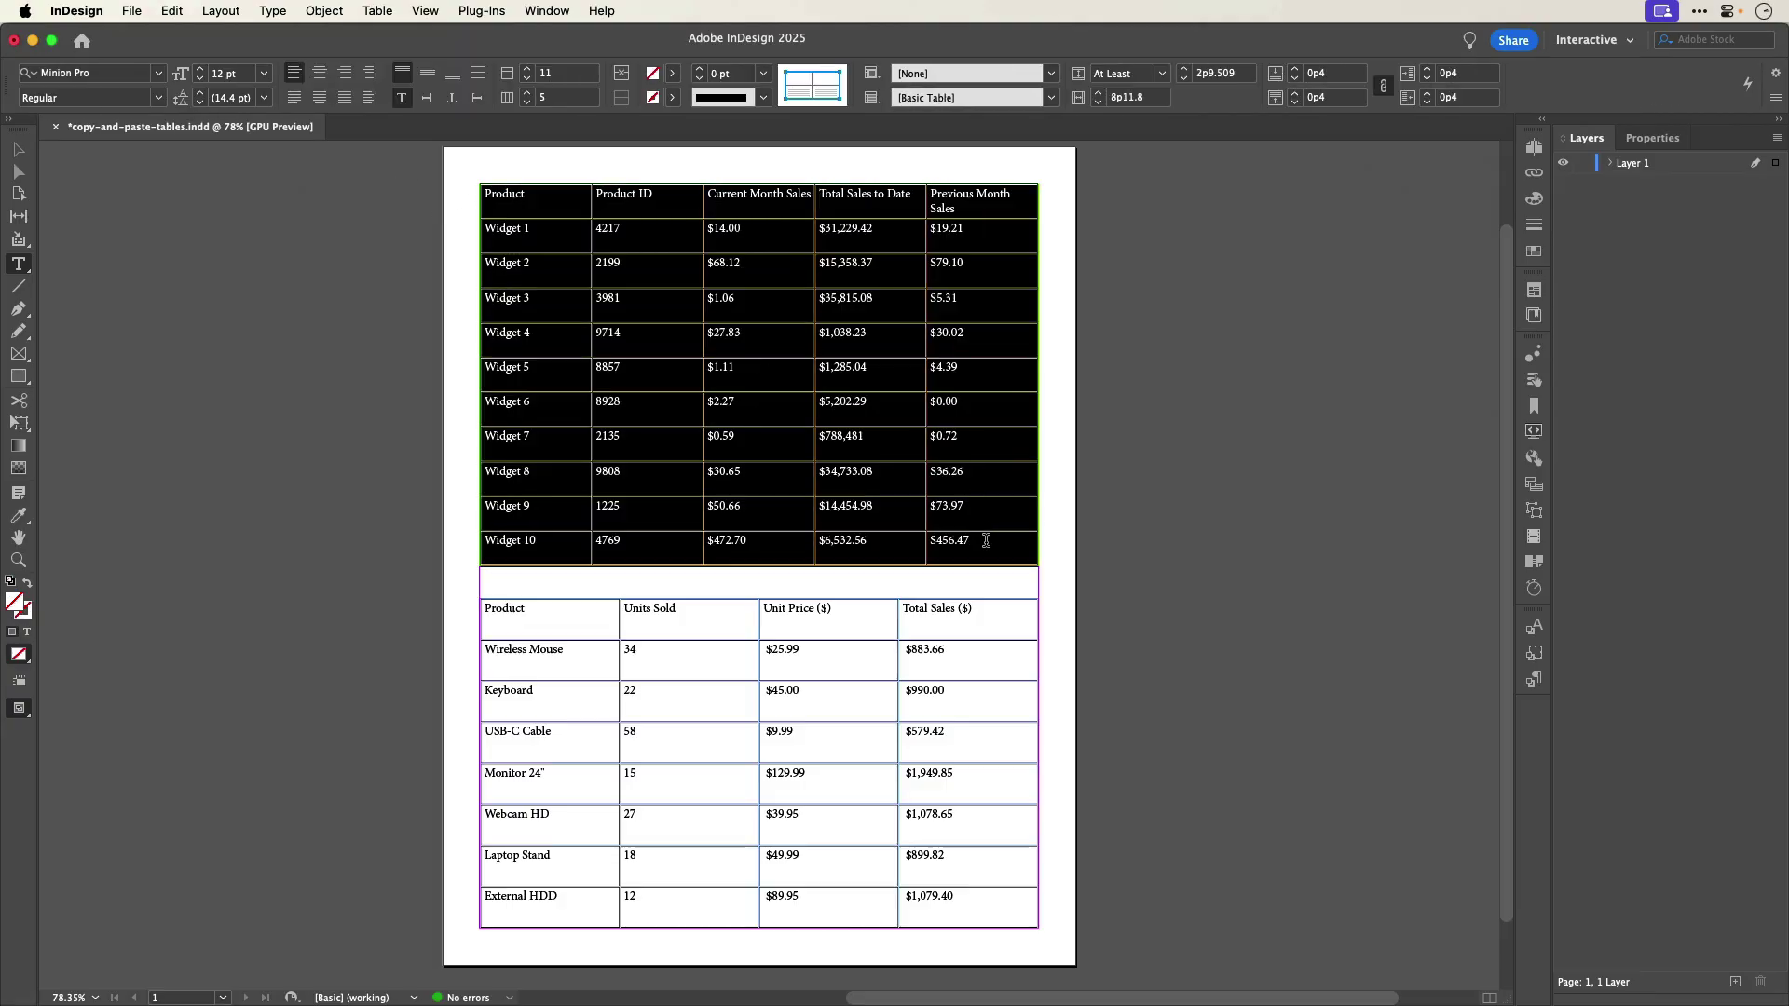
pyautogui.press('Delete')
pyautogui.click(506, 194)
pyautogui.moveTo(508, 199); pyautogui.dragTo(572, 218)
pyautogui.click(173, 11)
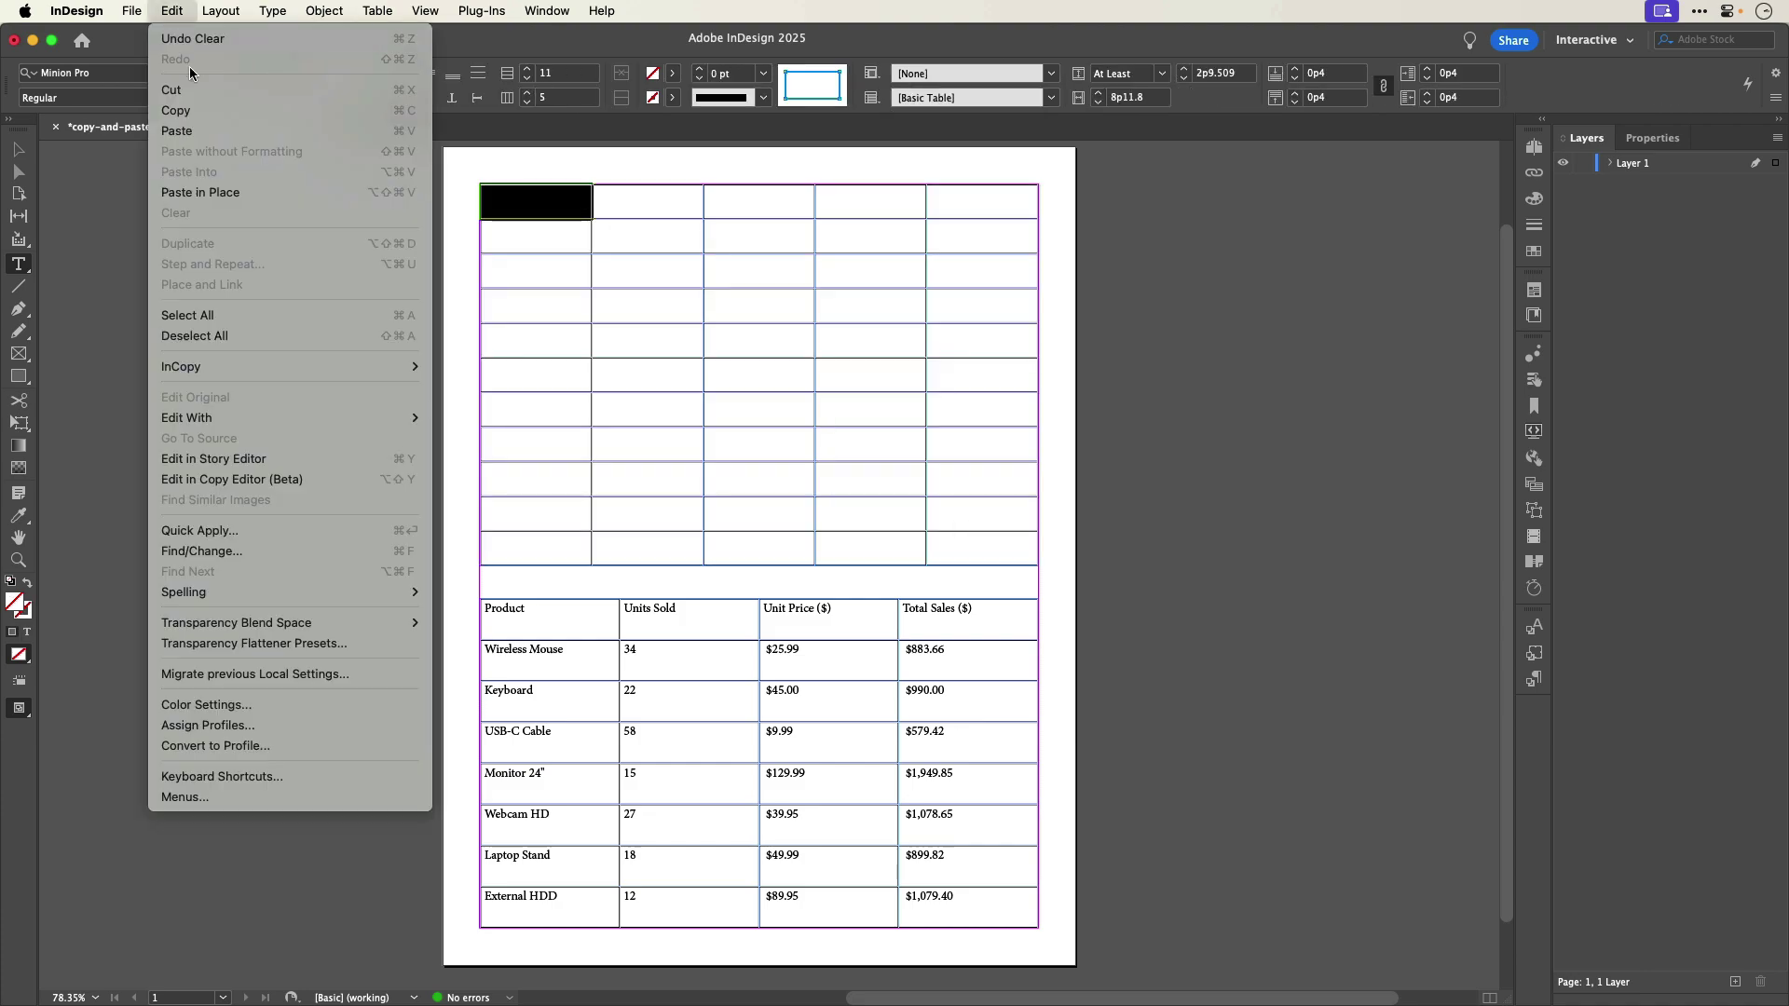
pyautogui.click(188, 137)
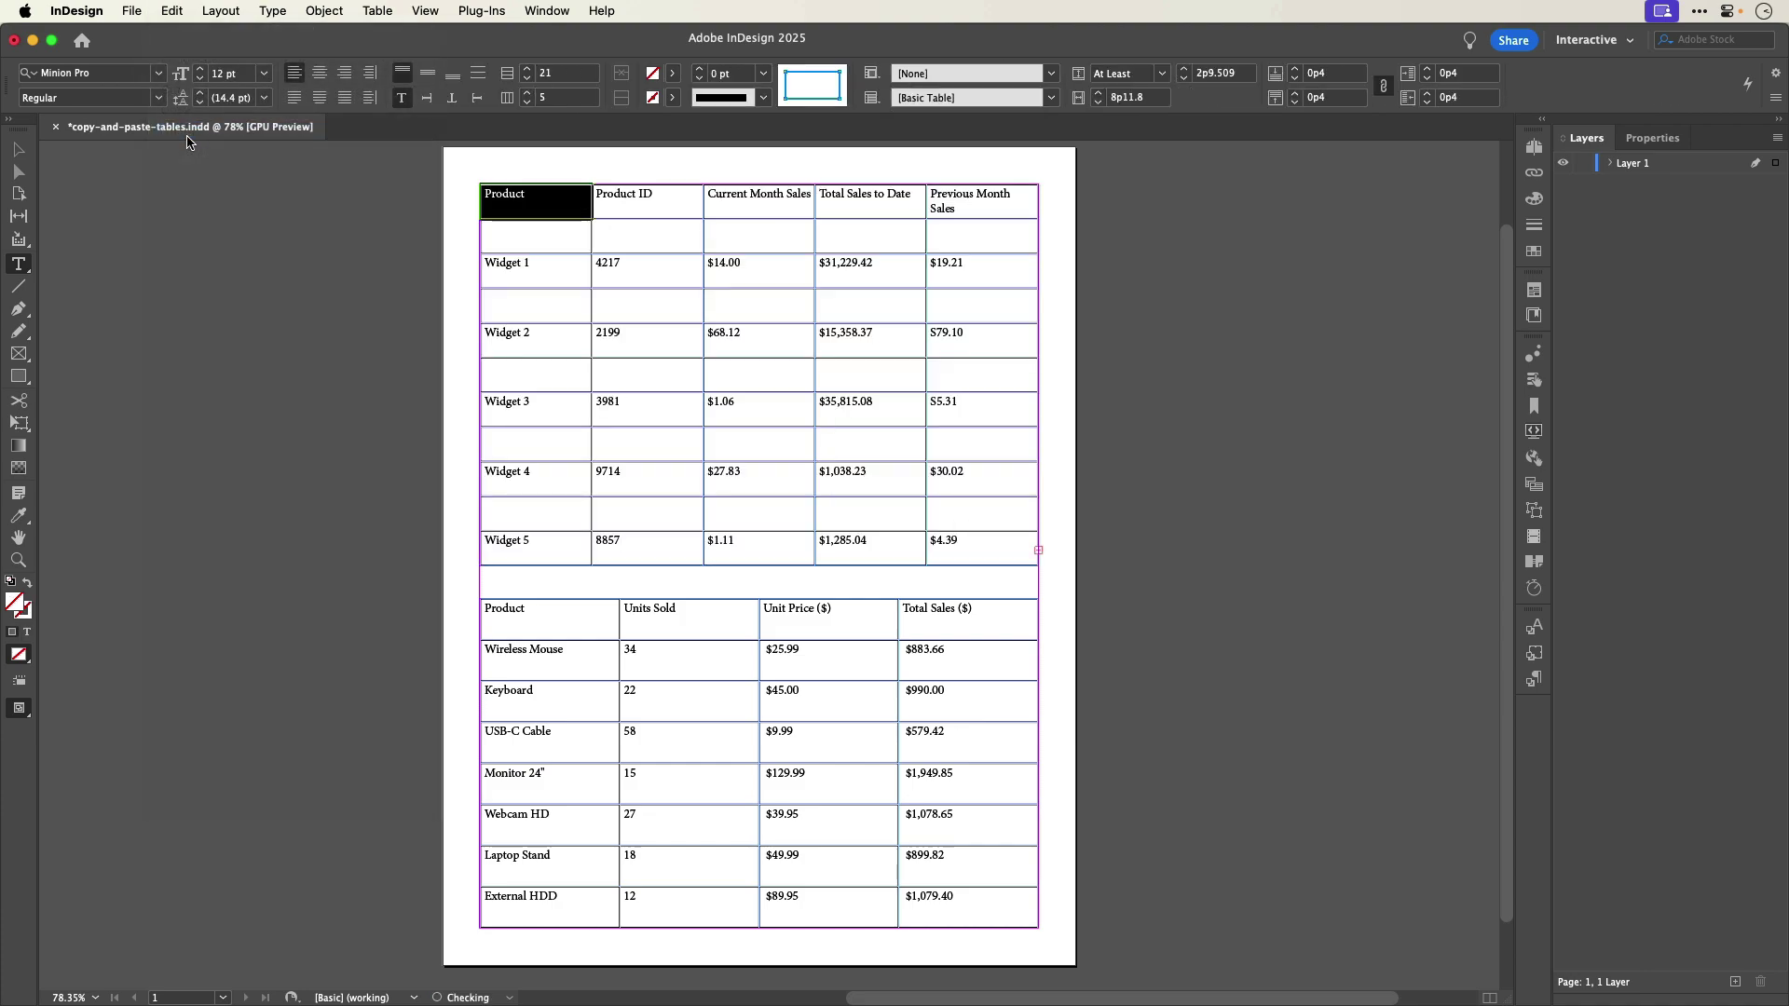
# - Delete the empty row under the header so Widget 1 follows it
pyautogui.click(509, 229)
pyautogui.moveTo(510, 229); pyautogui.dragTo(950, 243)
pyautogui.rightClick(949, 243)
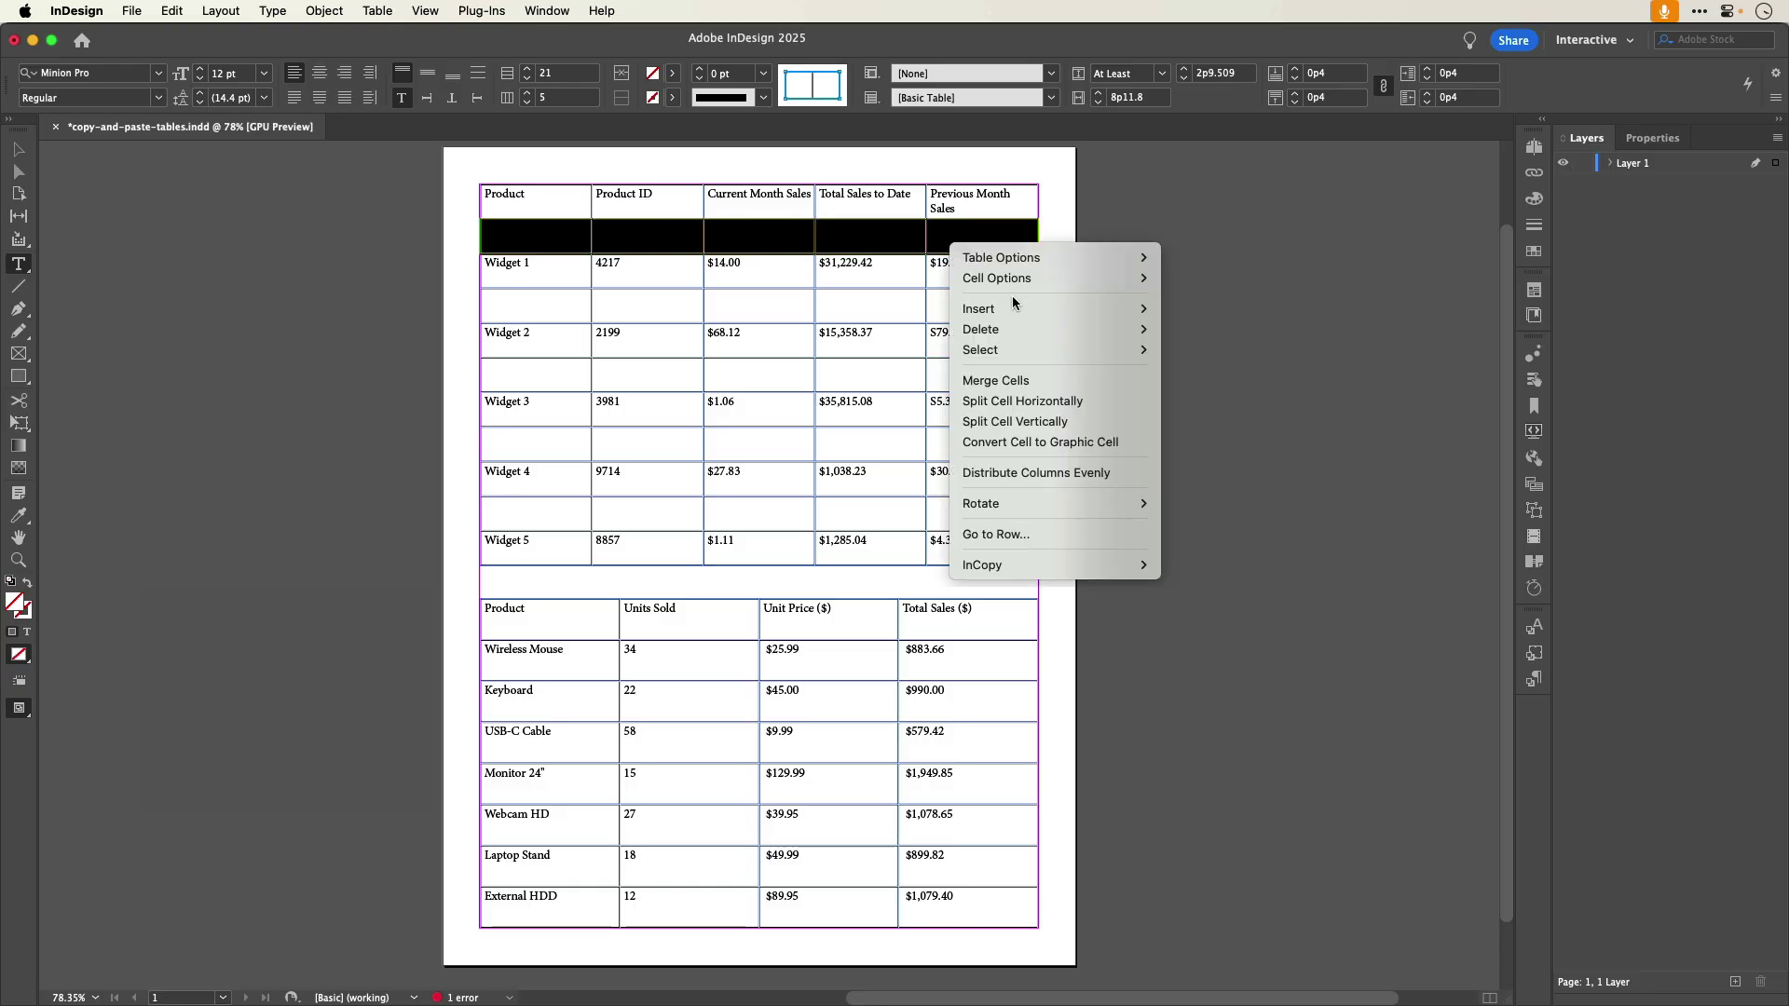
pyautogui.moveTo(1020, 330)
pyautogui.click(1175, 337)
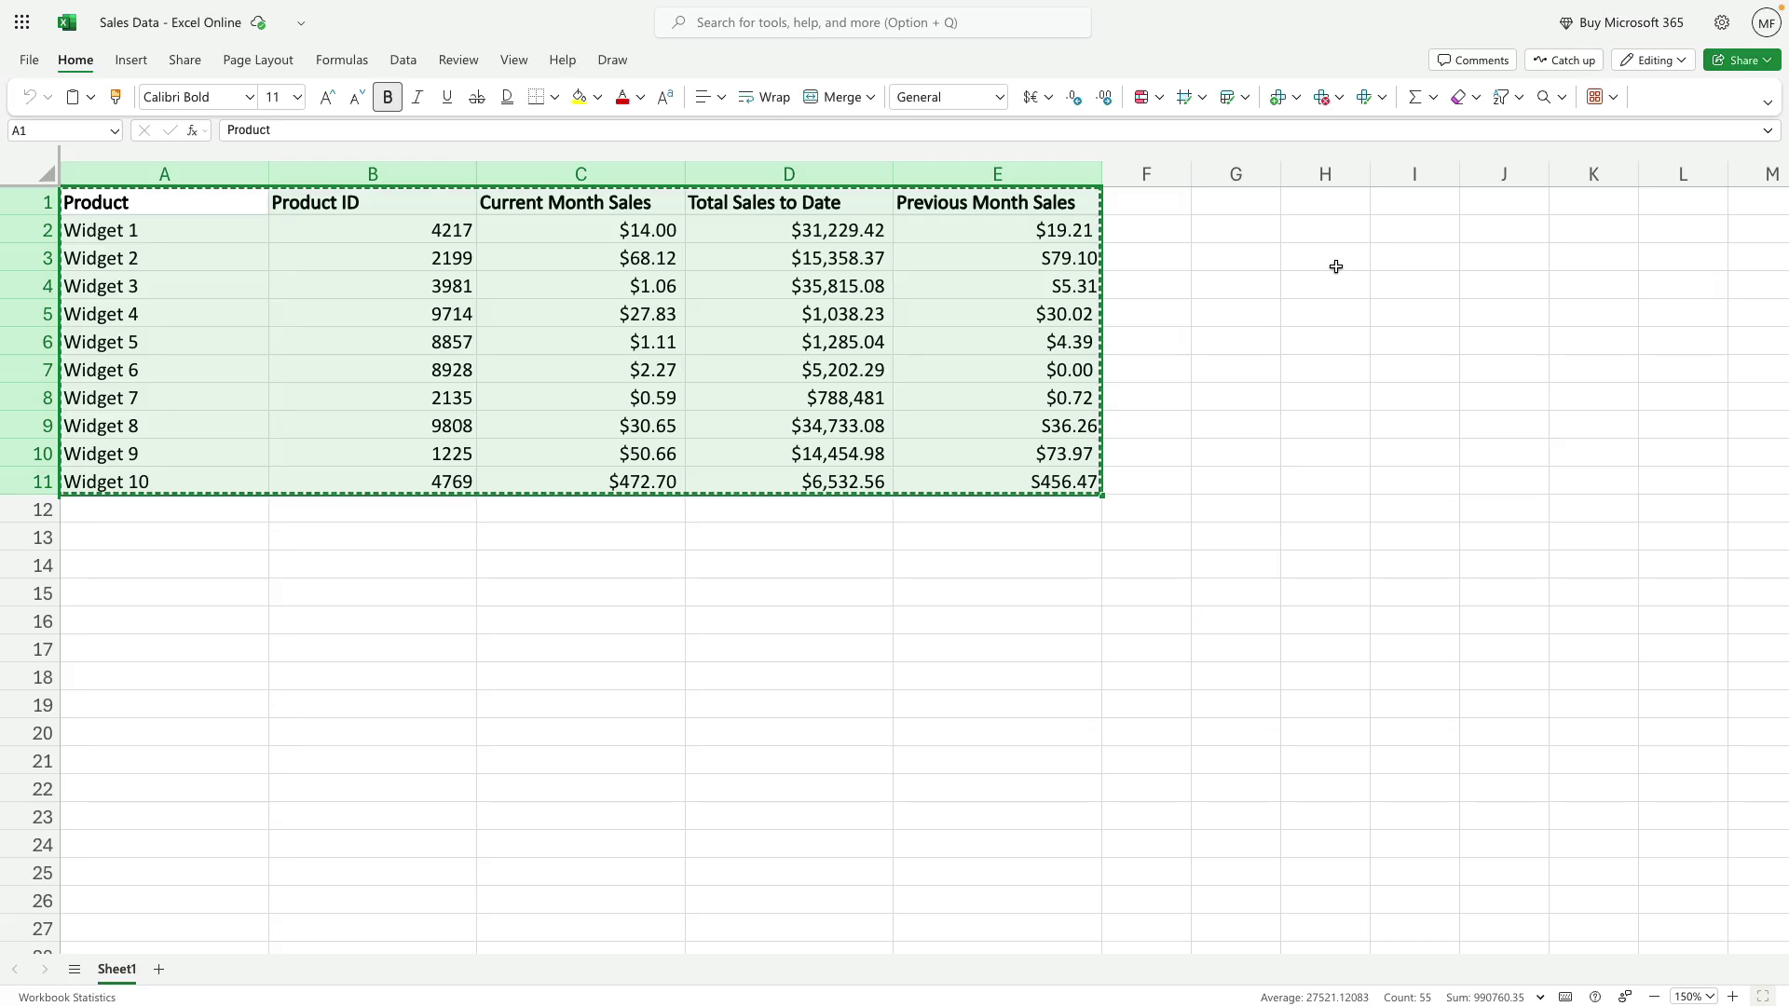
# - Switch from Excel Online to the Product Sales Word document and select its whole table
pyautogui.click(1660, 64)
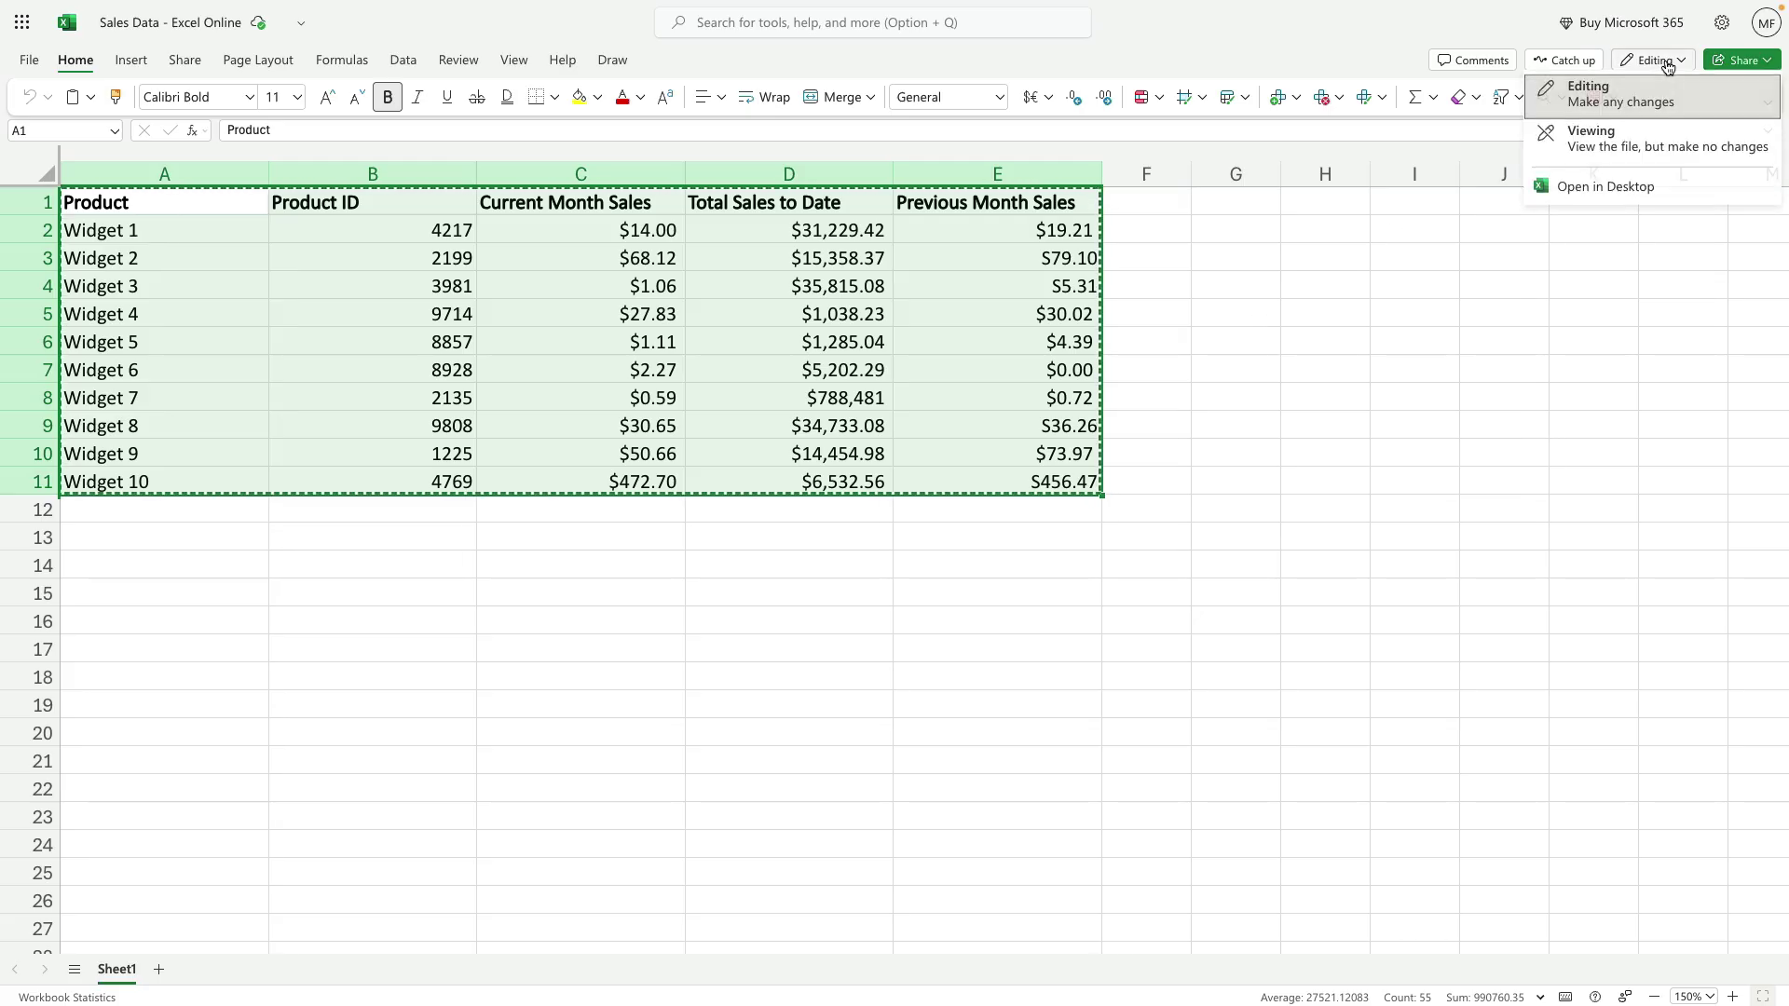
pyautogui.click(1681, 185)
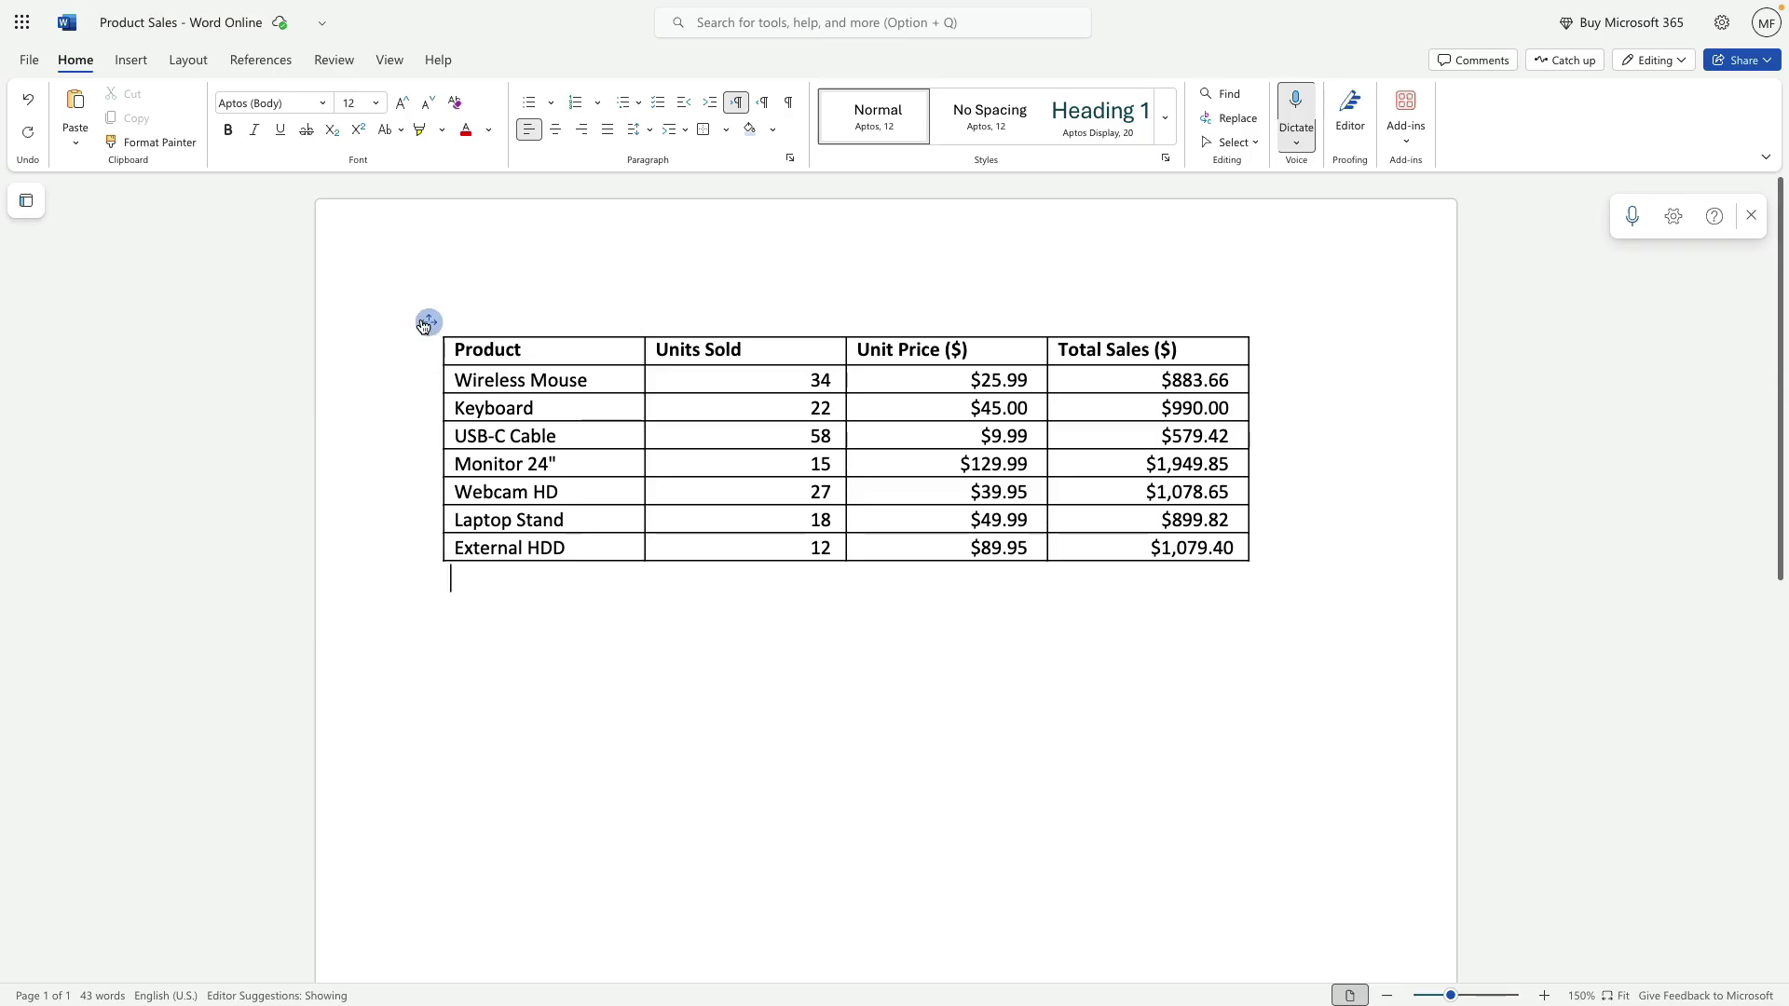
pyautogui.click(427, 322)
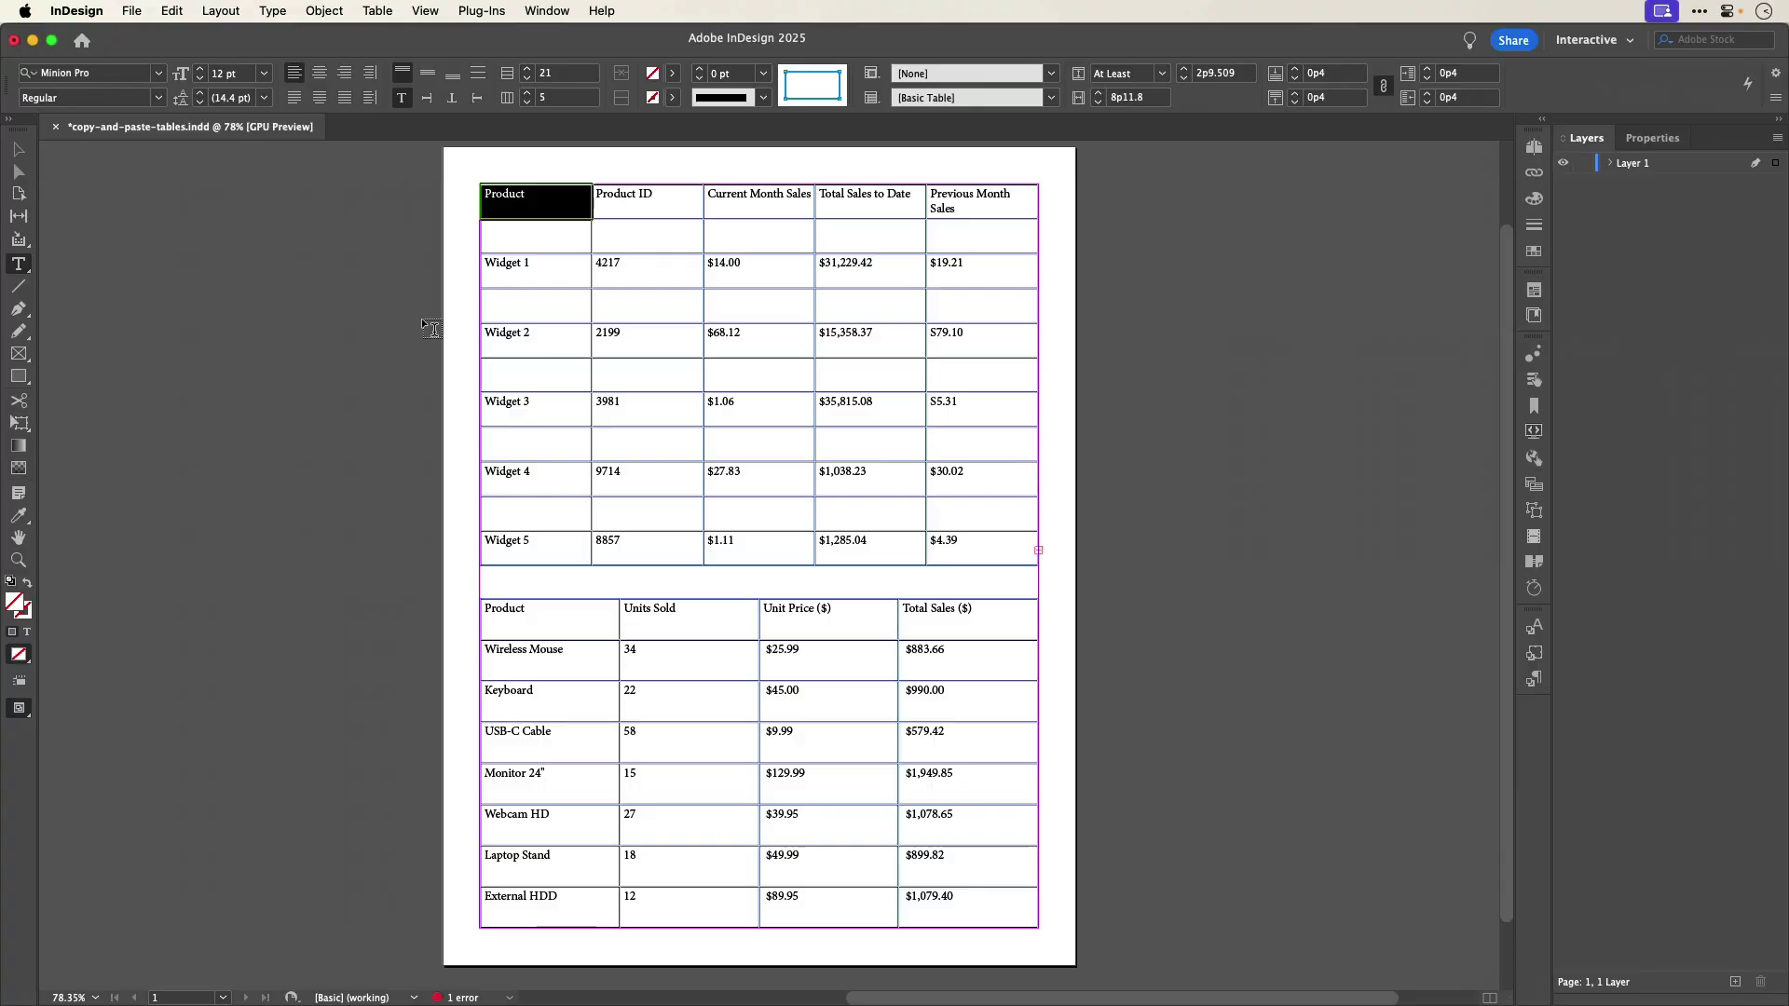
# - Empty the lower product table and paste the clipboard contents from its first cell
pyautogui.moveTo(488, 615); pyautogui.dragTo(970, 886)
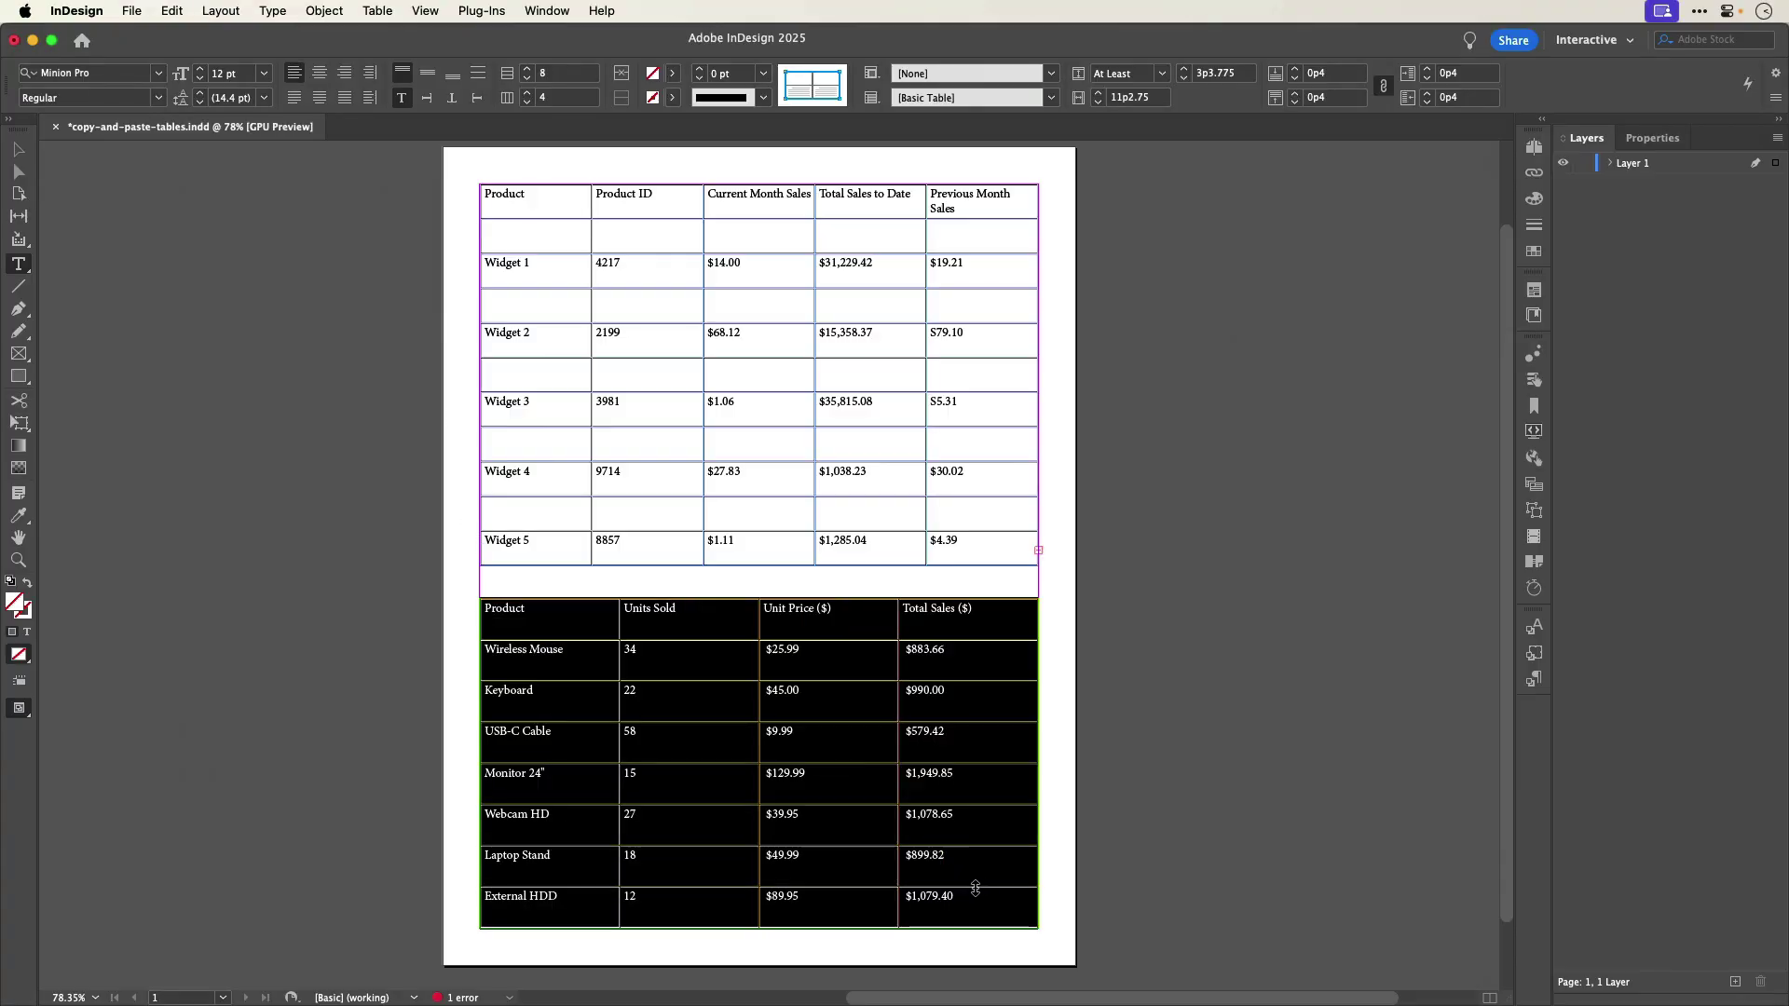
pyautogui.press('Delete')
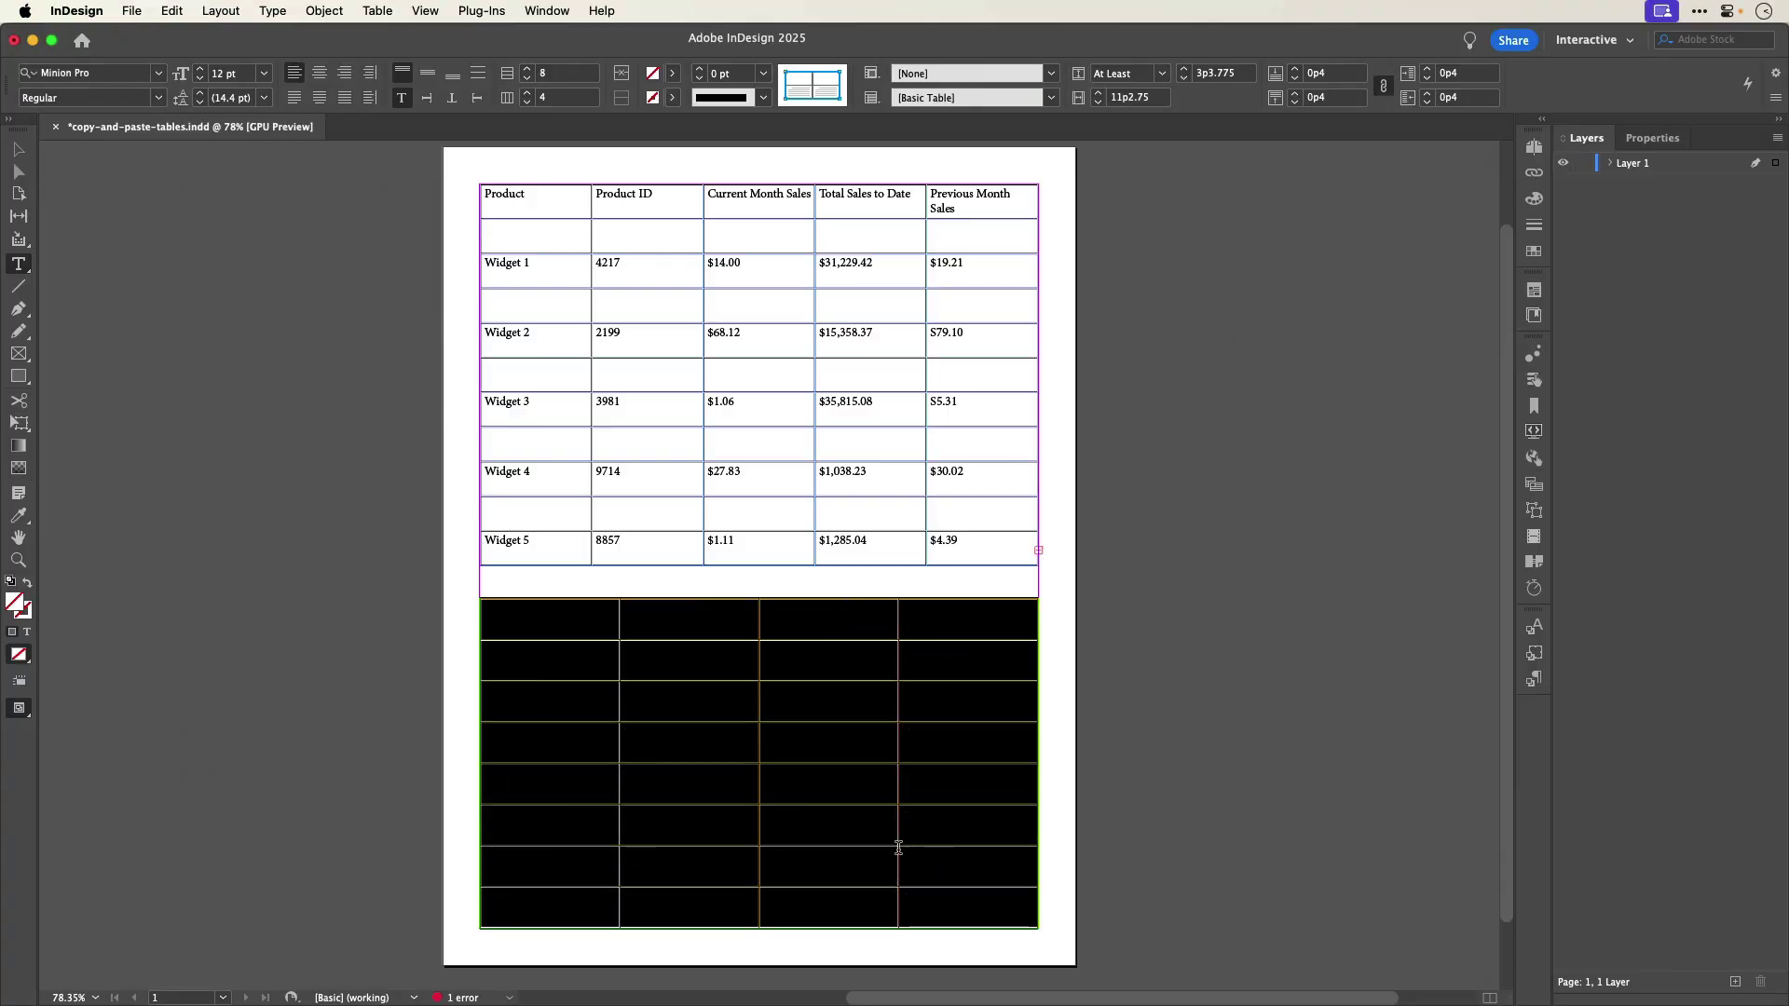
pyautogui.click(529, 621)
pyautogui.press('Escape')
pyautogui.click(171, 11)
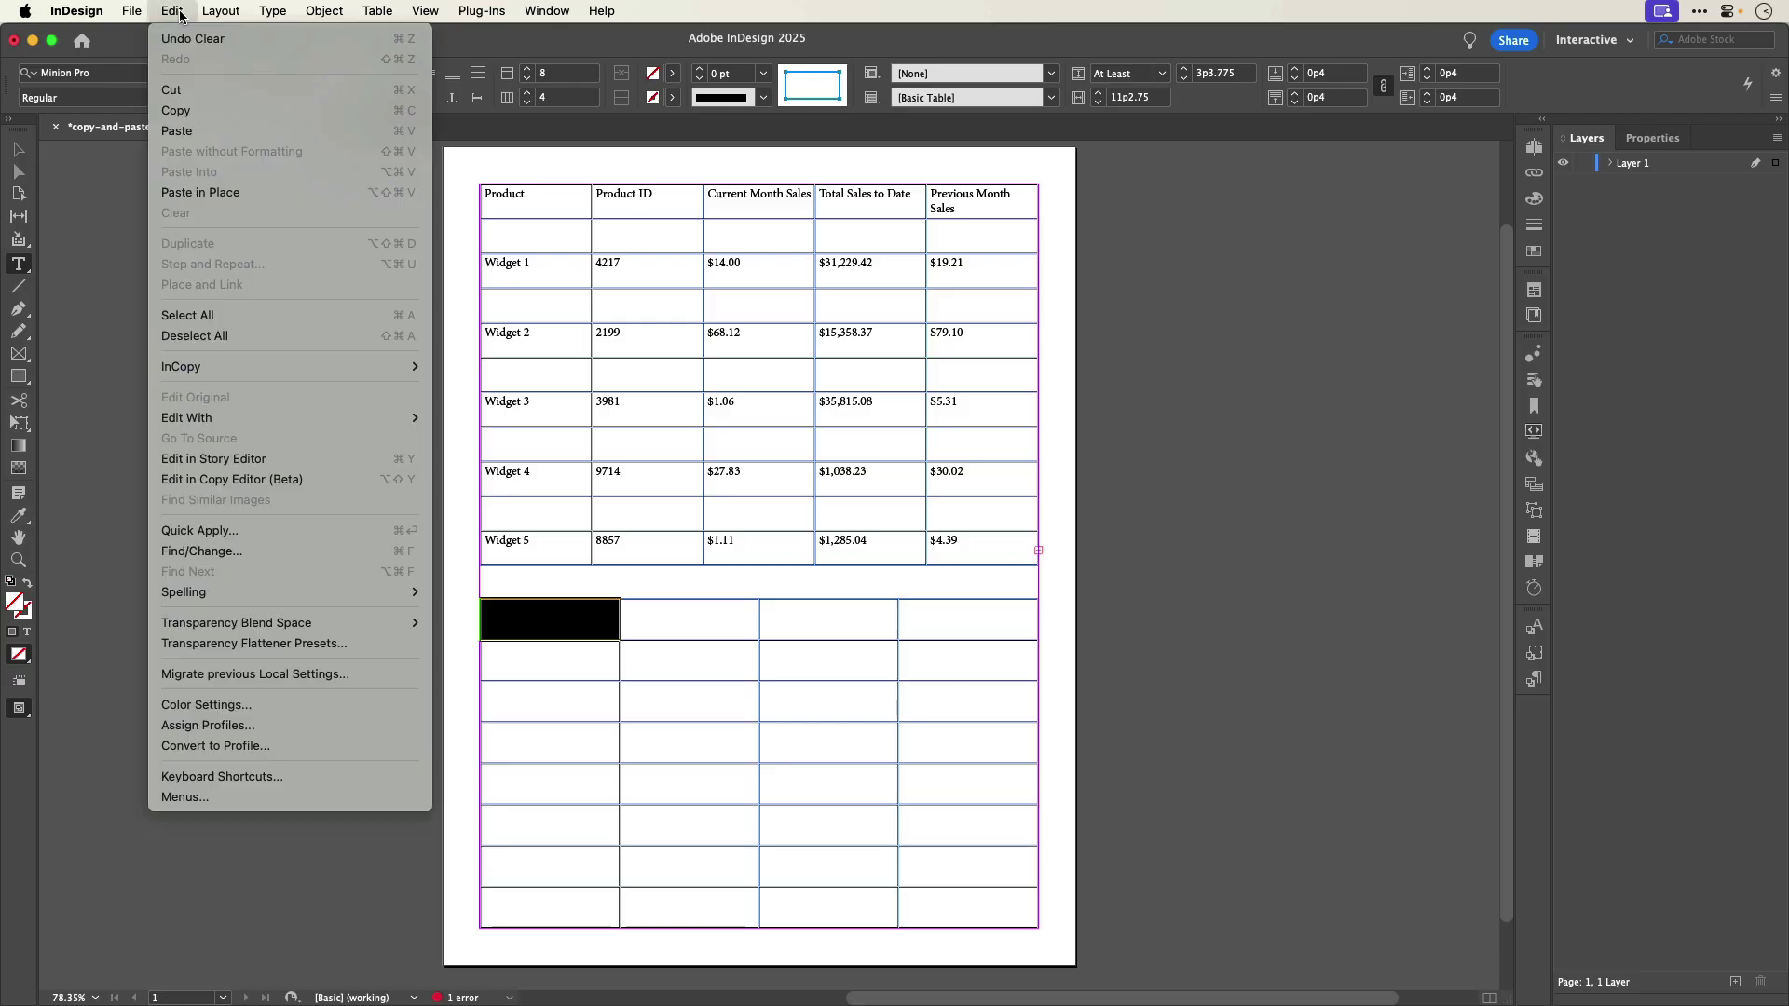
pyautogui.click(198, 131)
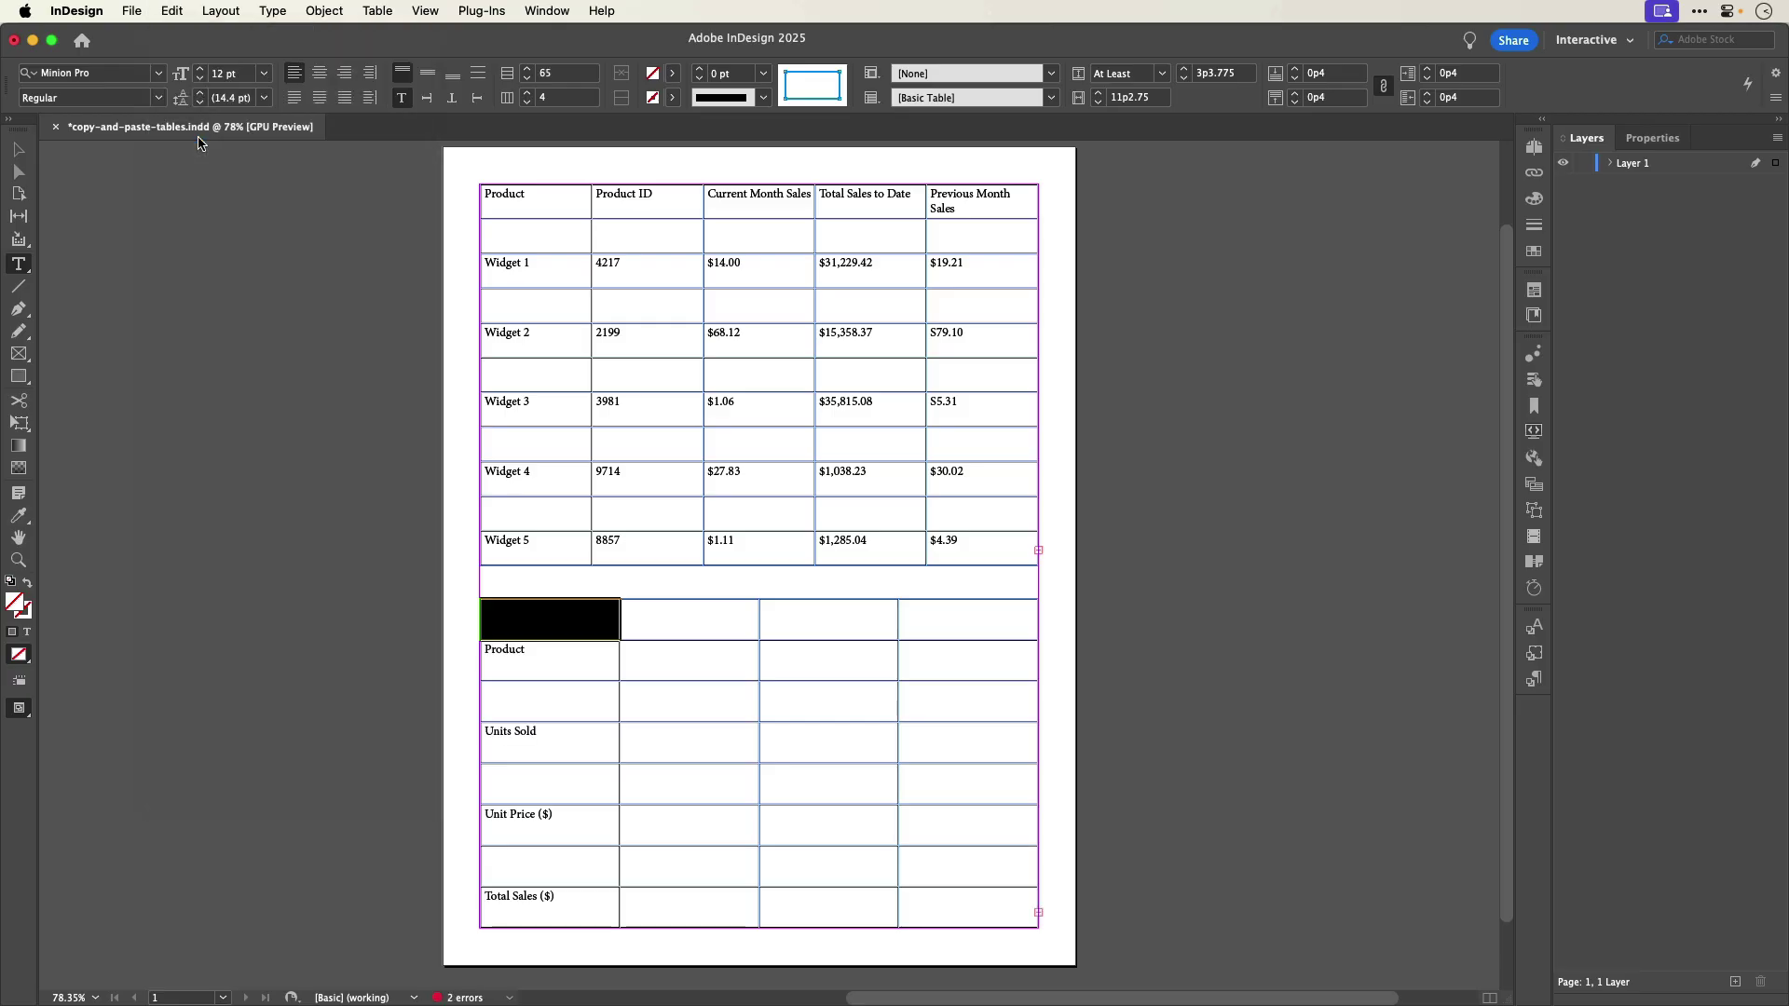